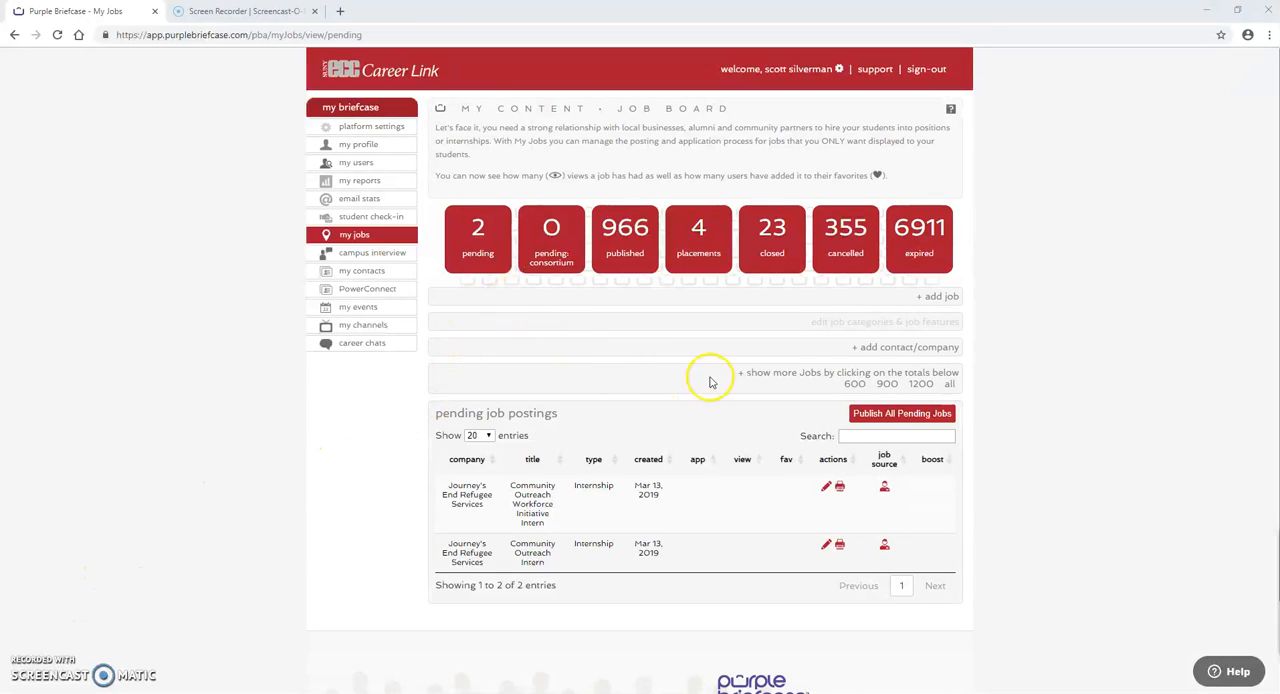
Step: Open the form for adding a new contact or company and look over its fields
click(857, 354)
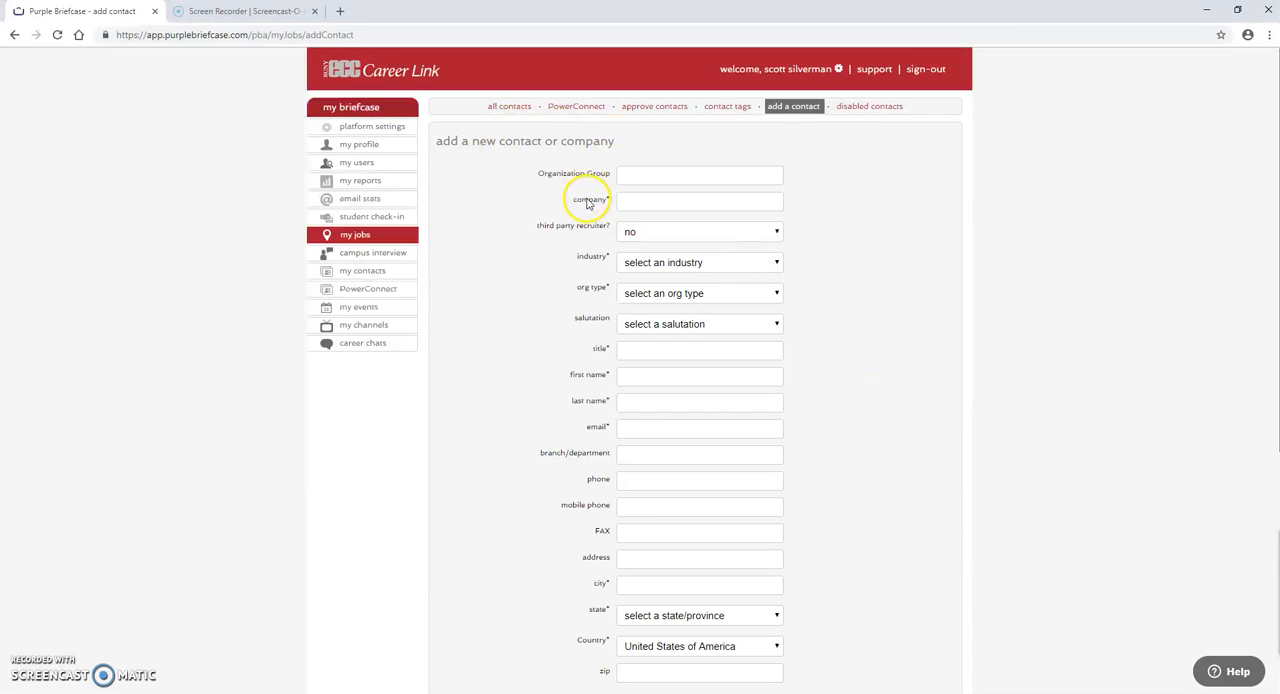
scroll(590, 290, down, 2)
scroll(527, 340, down, 2)
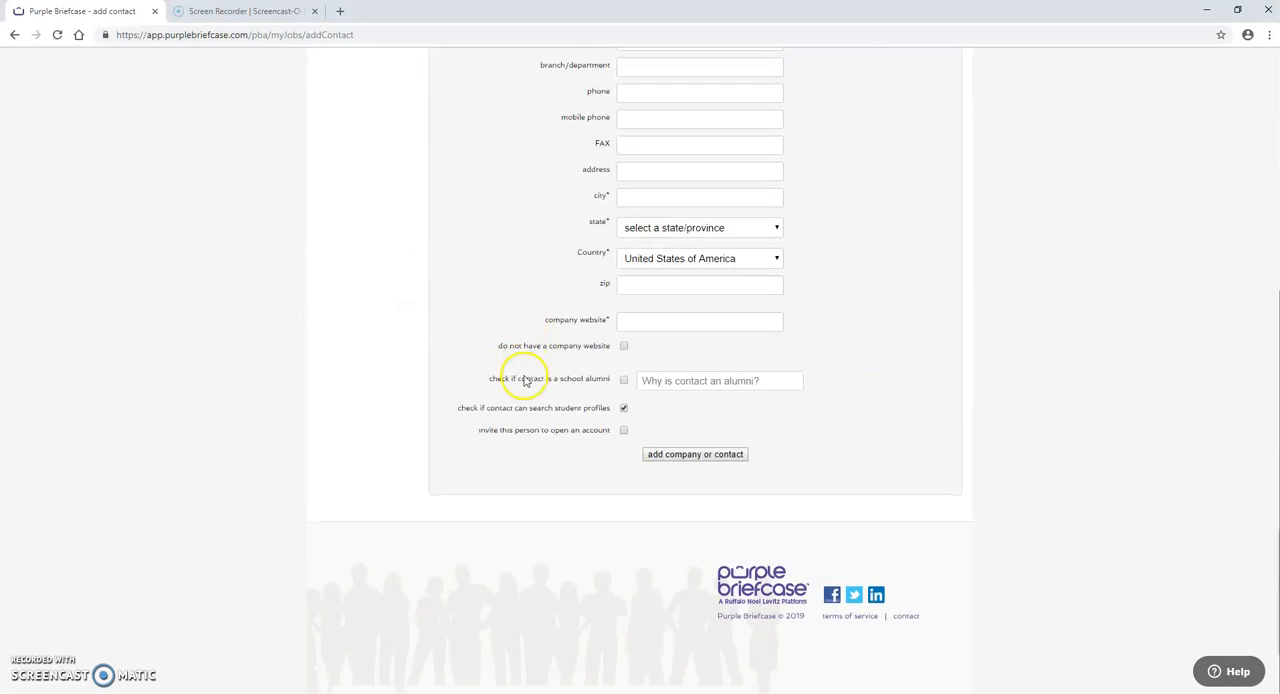
scroll(531, 385, up, 5)
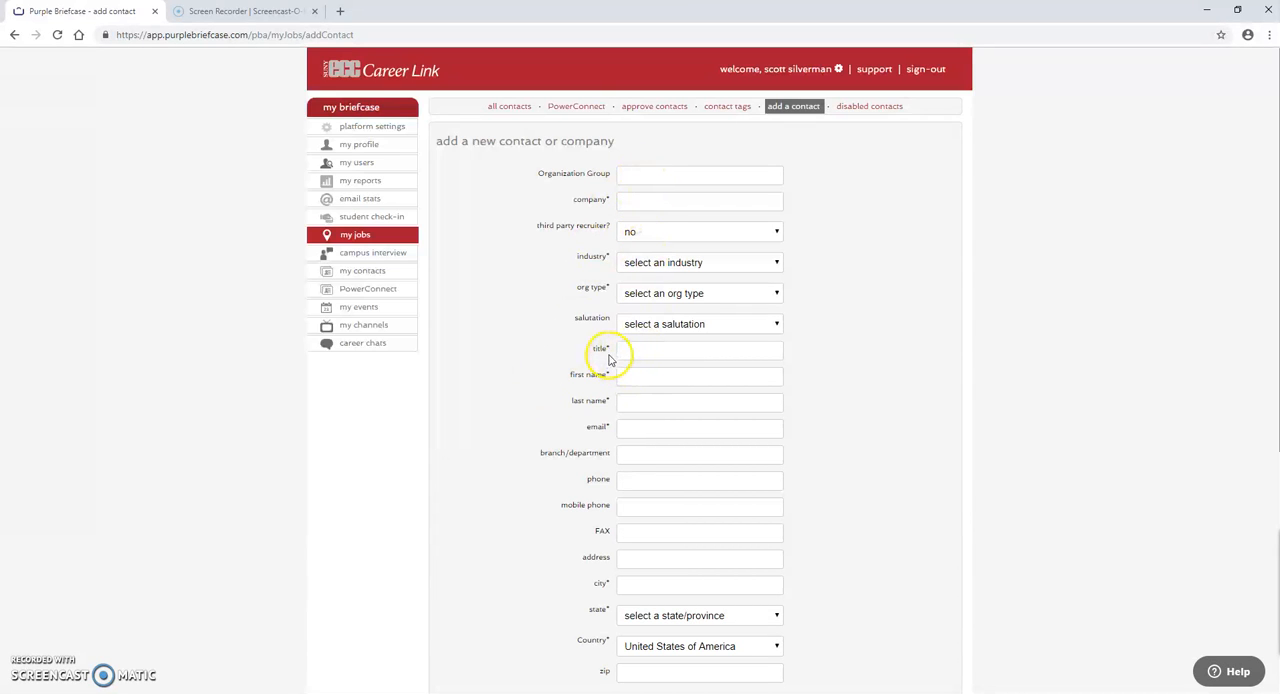
Step: Enter "Town of Hamburg Recreation" as the company name
click(611, 200)
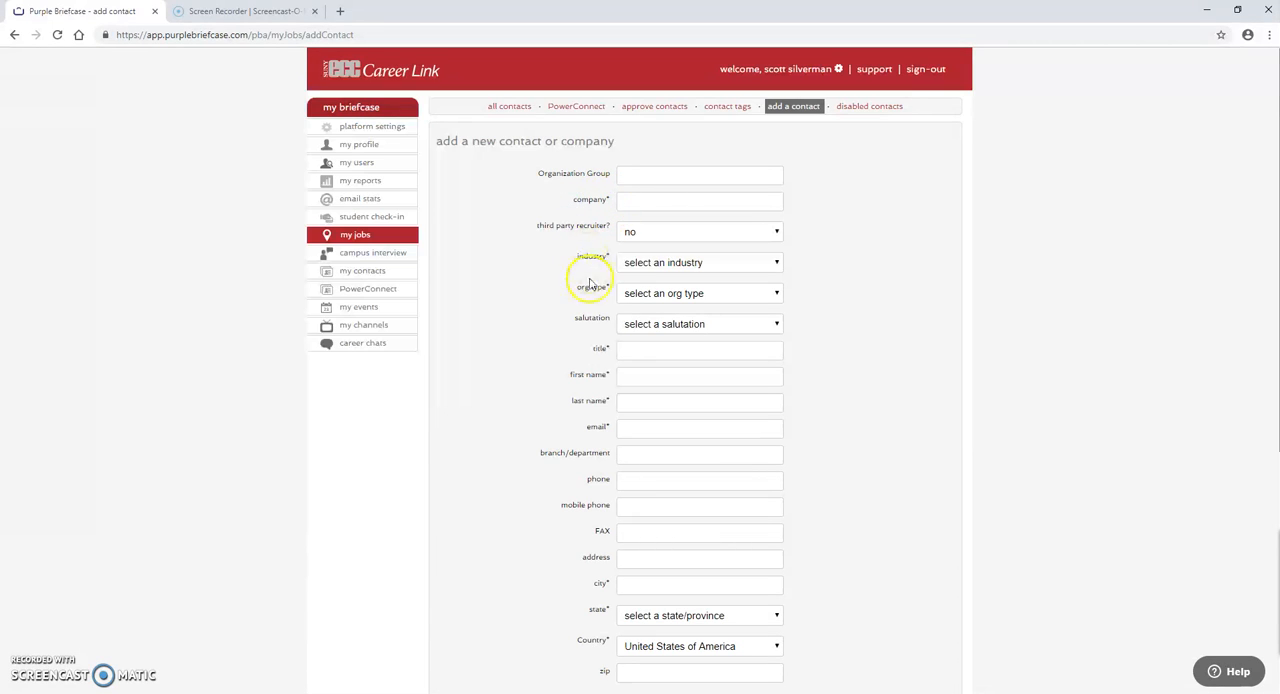
drag(609, 200, 568, 200)
click(569, 200)
click(624, 200)
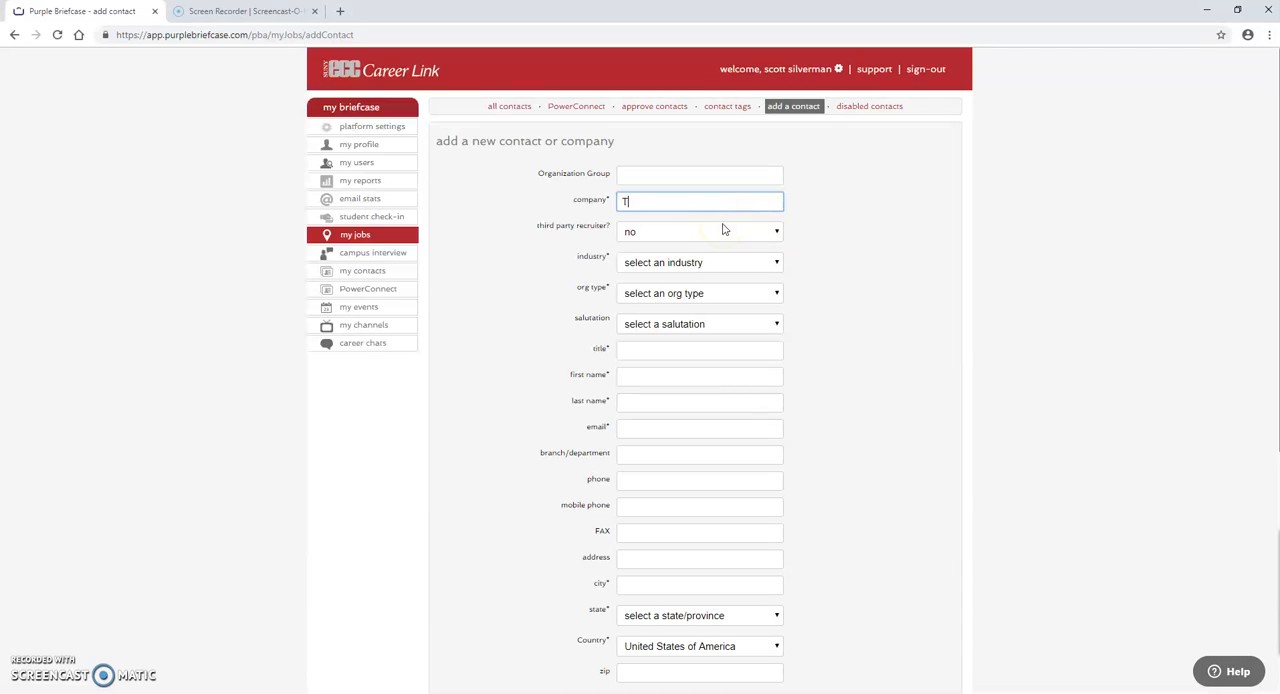
text(Town of Hamburg Rec)
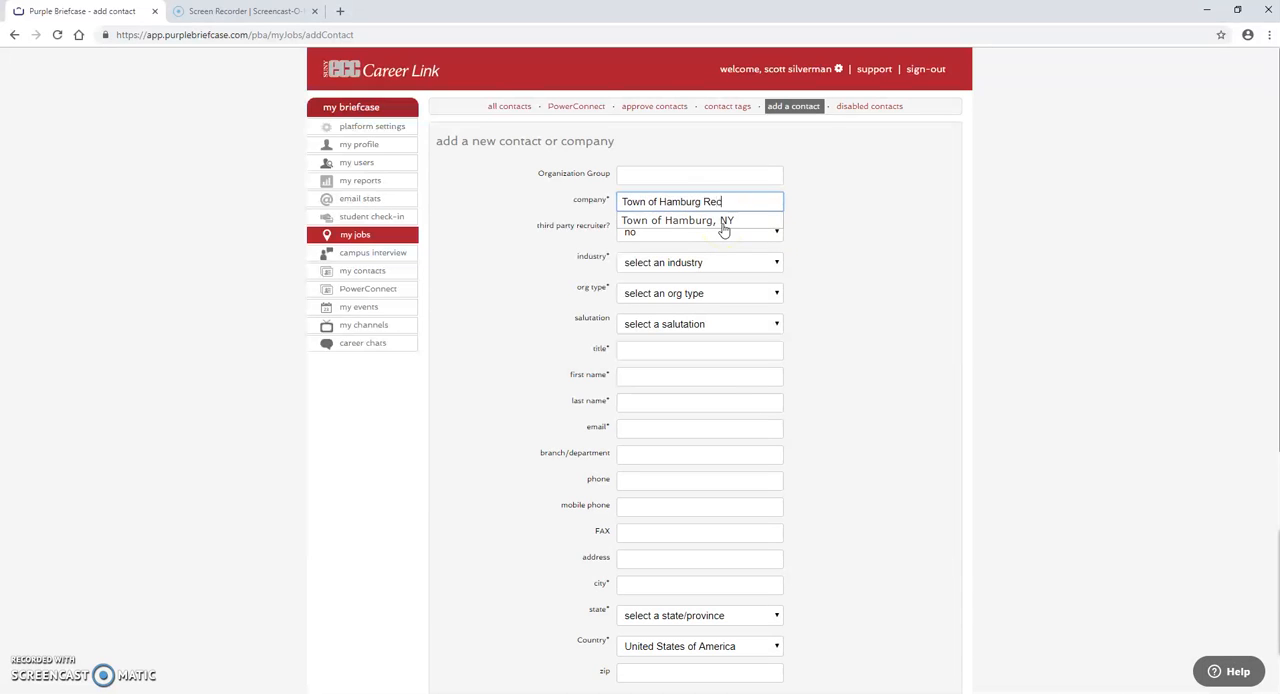
text(reation Department)
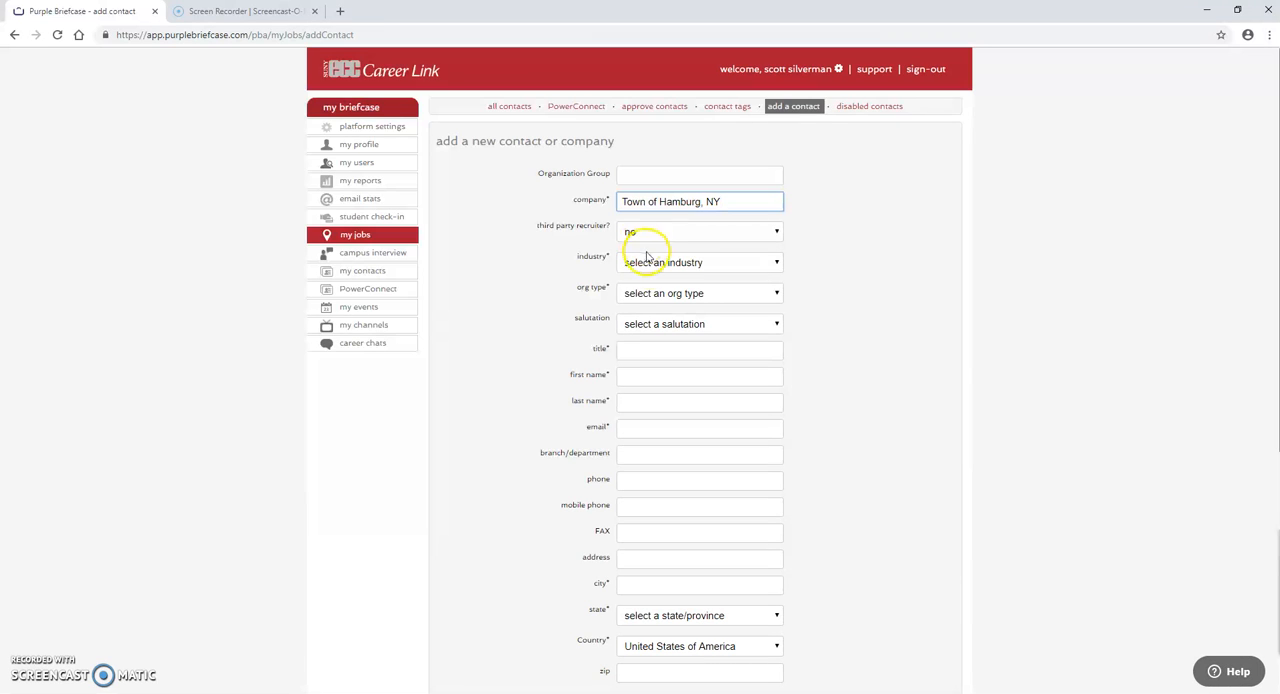
click(743, 200)
key(BackSpace)
key(BackSpace)
Step: Set the industry to Government / Public Administration and the organization type to Government
click(739, 261)
scroll(712, 430, down, 8)
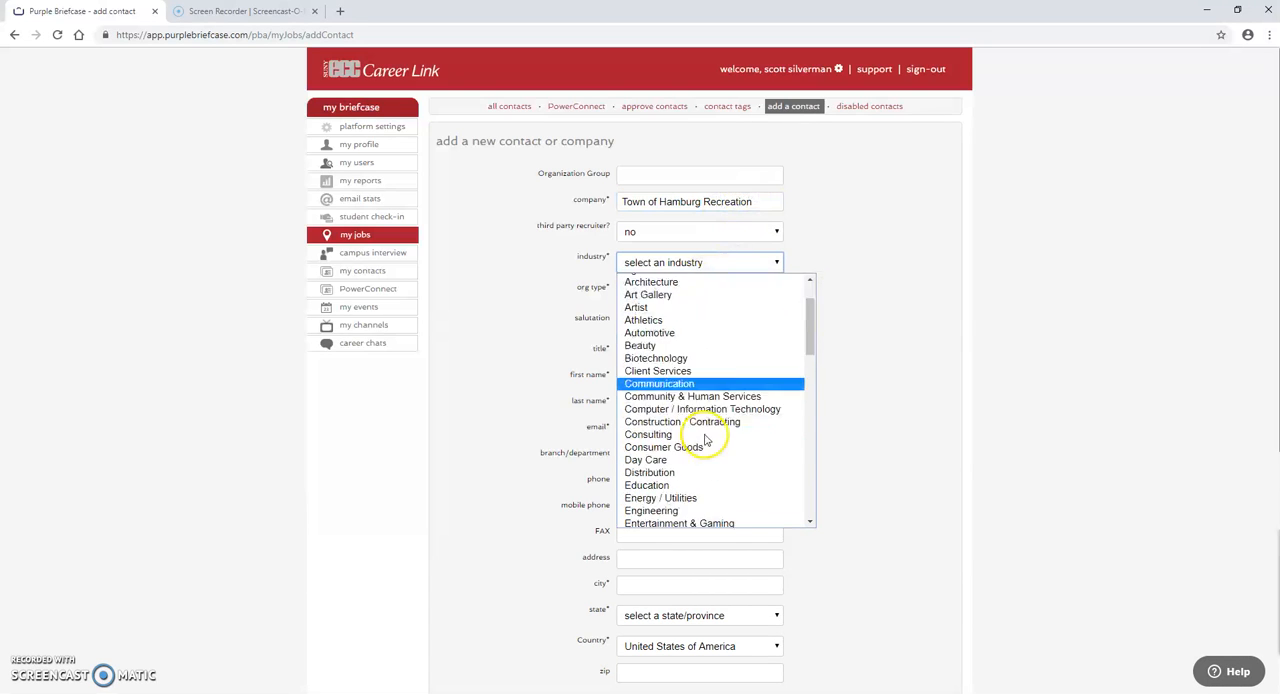
scroll(706, 427, up, 3)
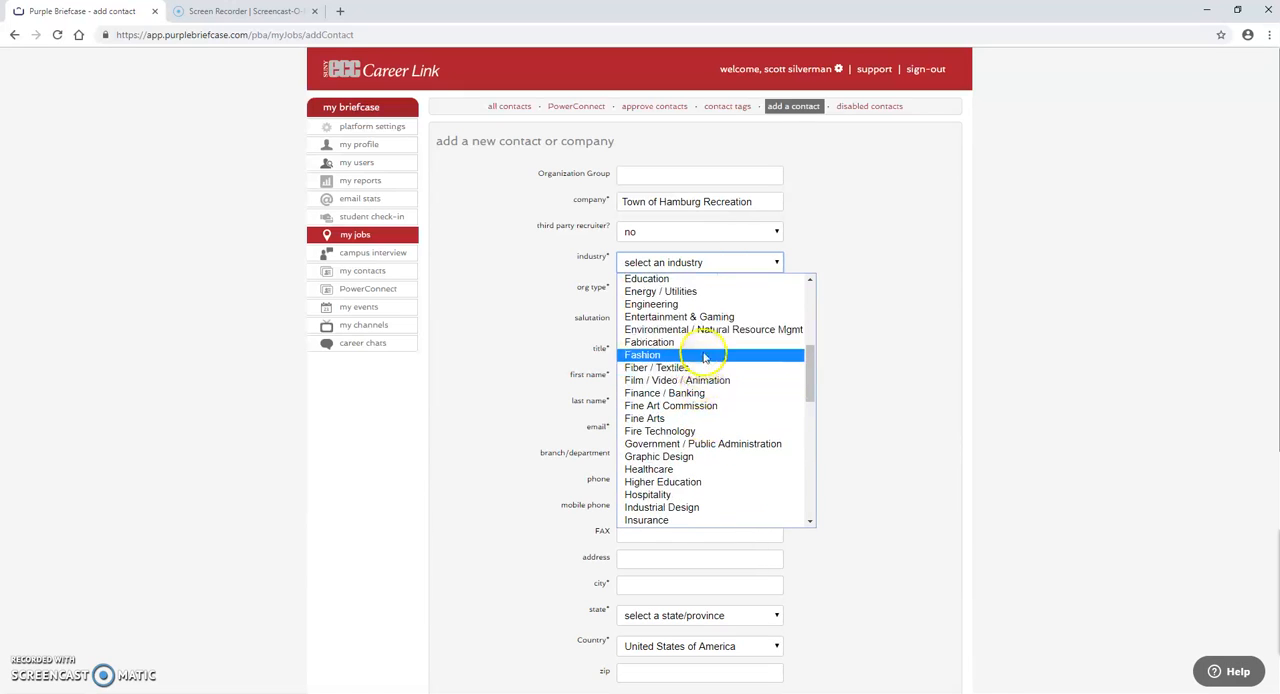
click(697, 443)
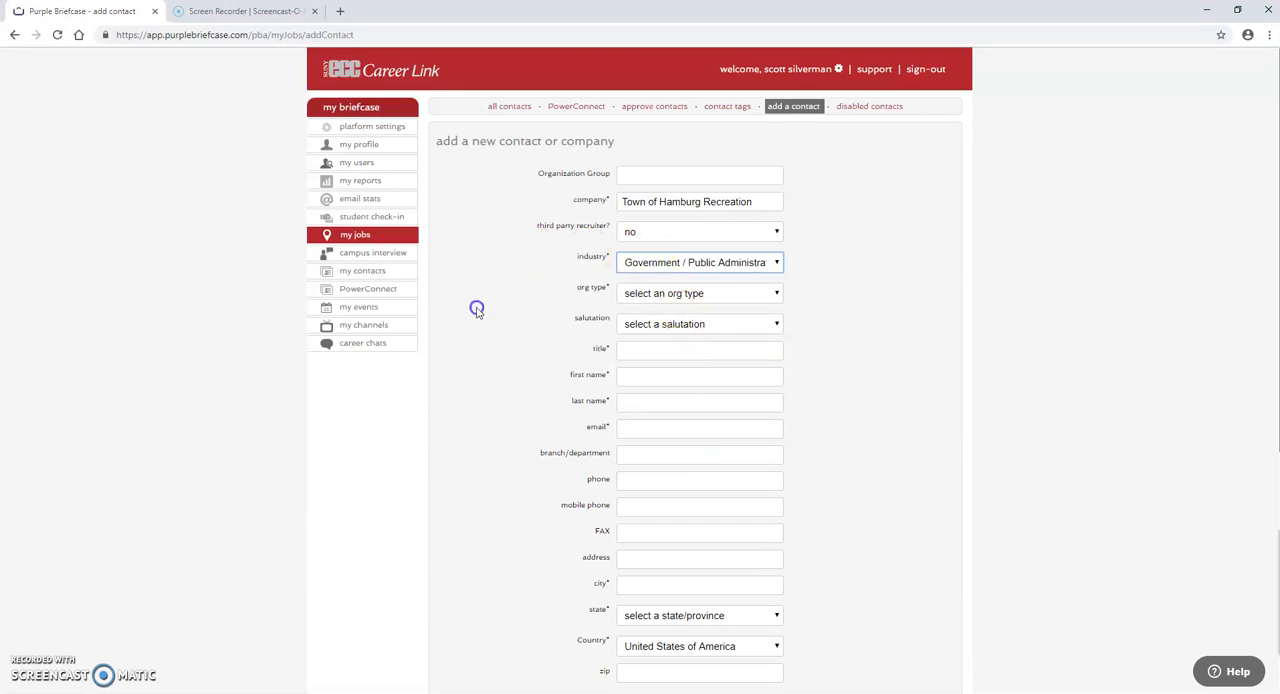
click(641, 293)
click(551, 291)
click(630, 292)
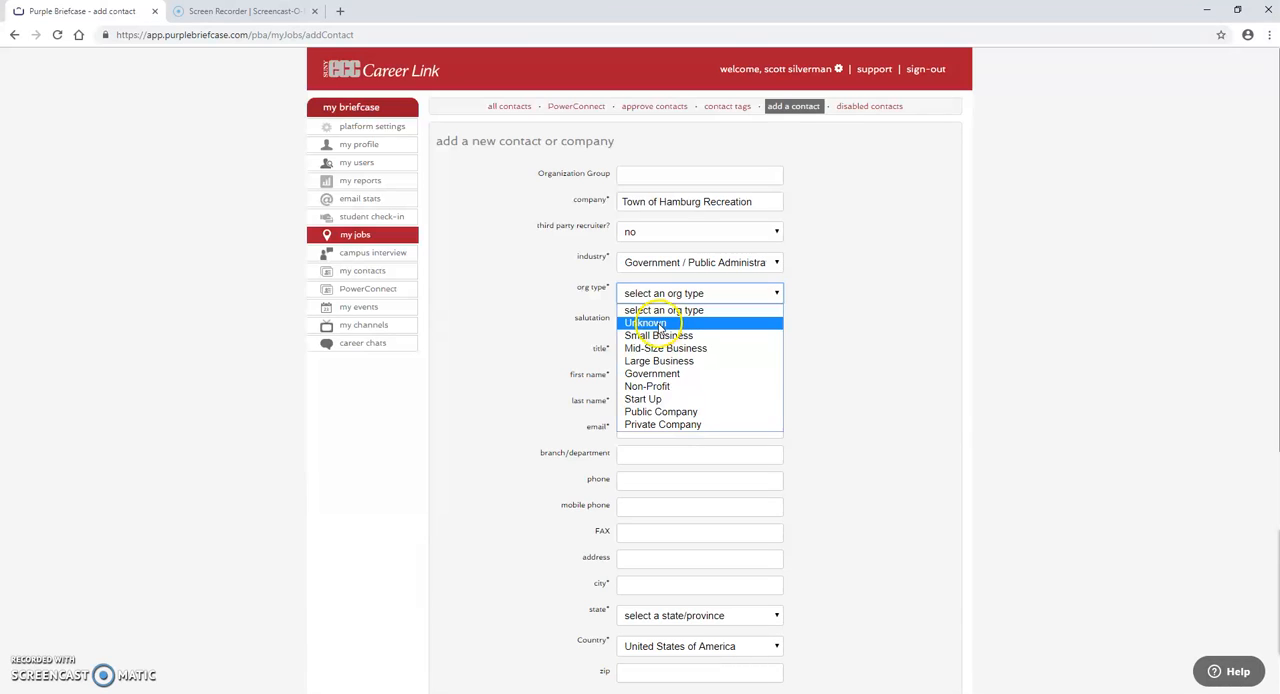
click(656, 376)
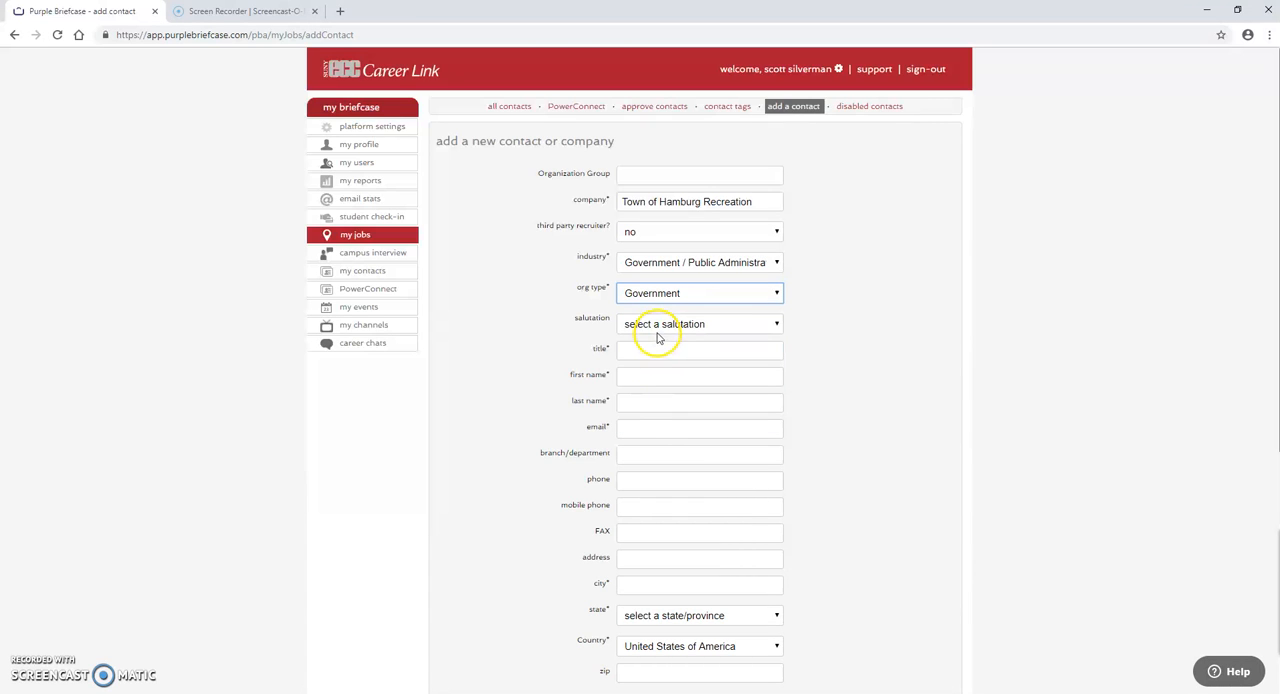
Step: Leave the salutation unselected, enter the title "Recreation Supervisor" and fill in the contact's first and last name
click(656, 328)
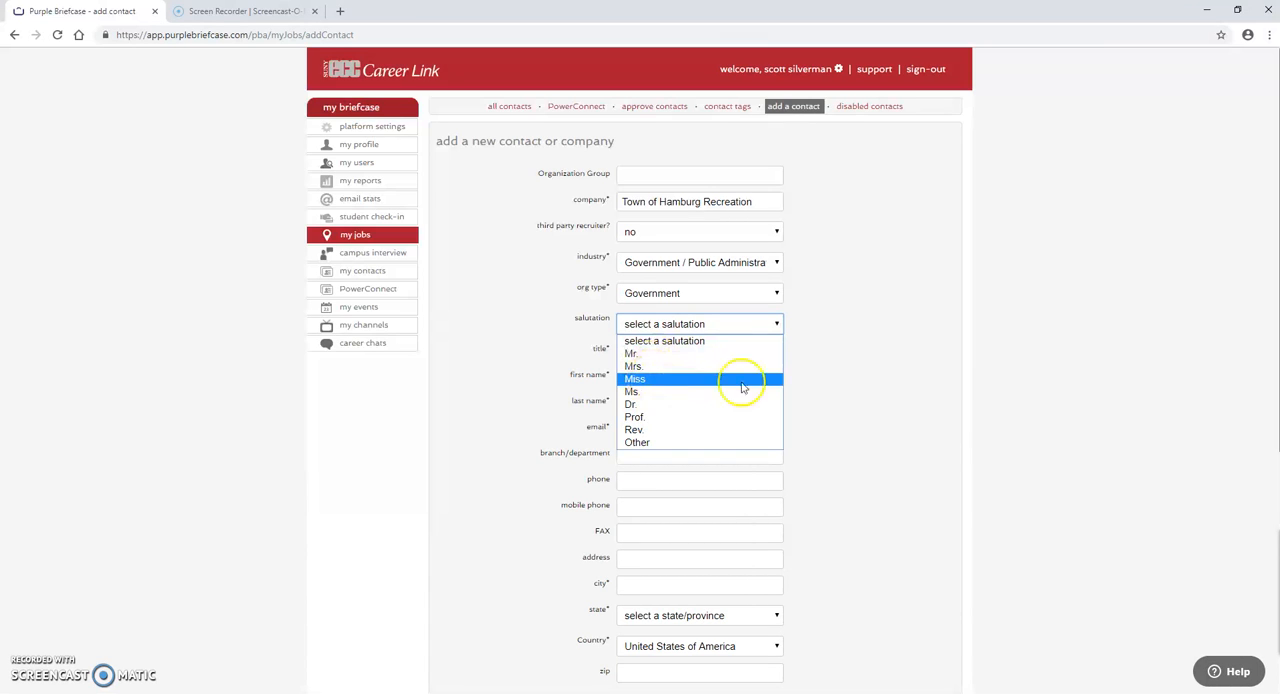
click(868, 406)
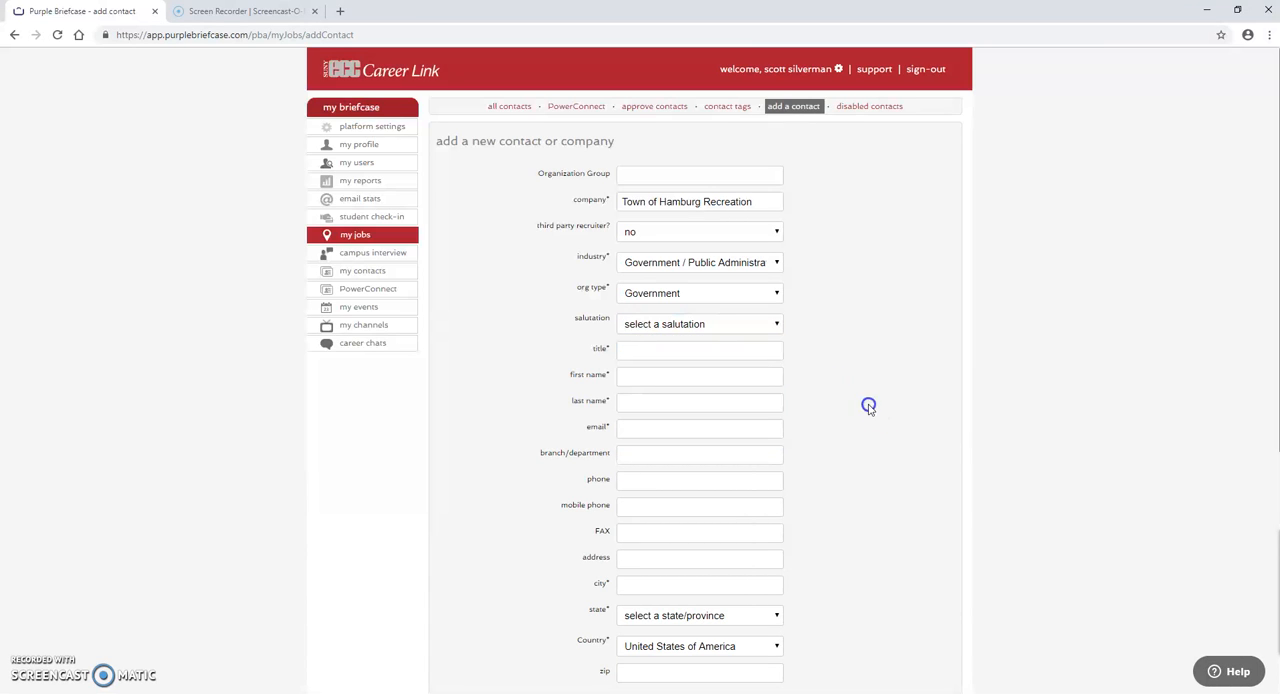
click(653, 350)
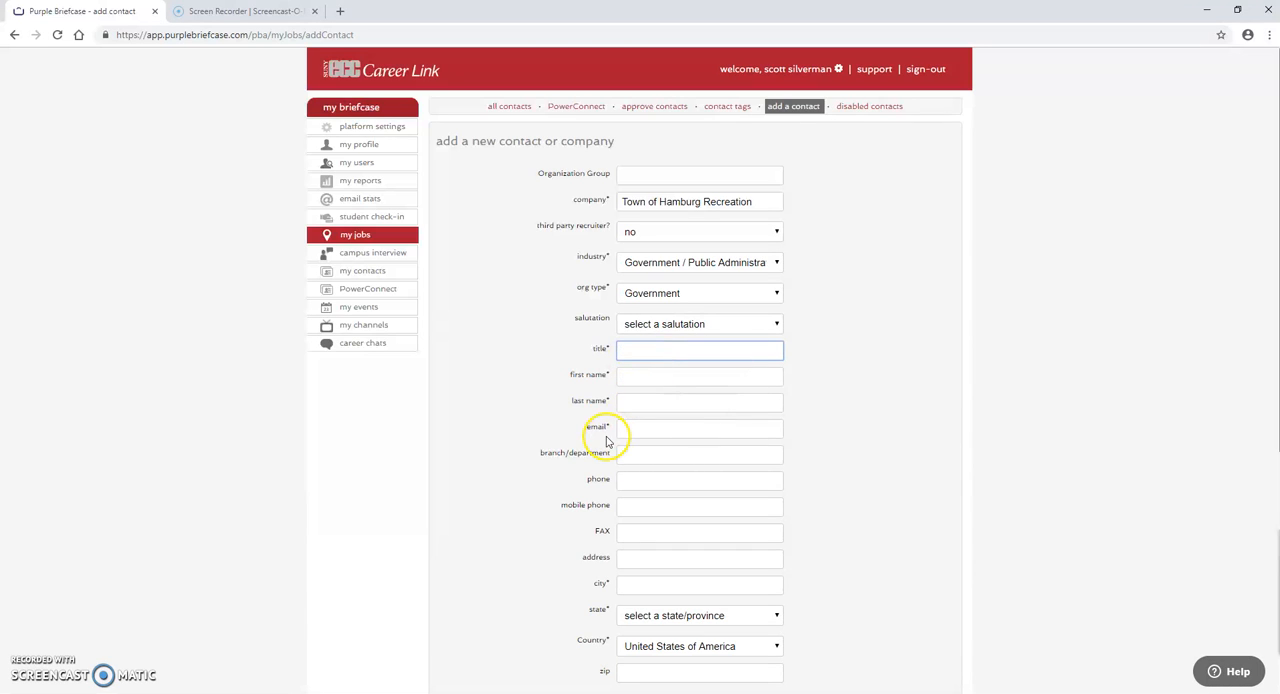
click(630, 352)
click(663, 374)
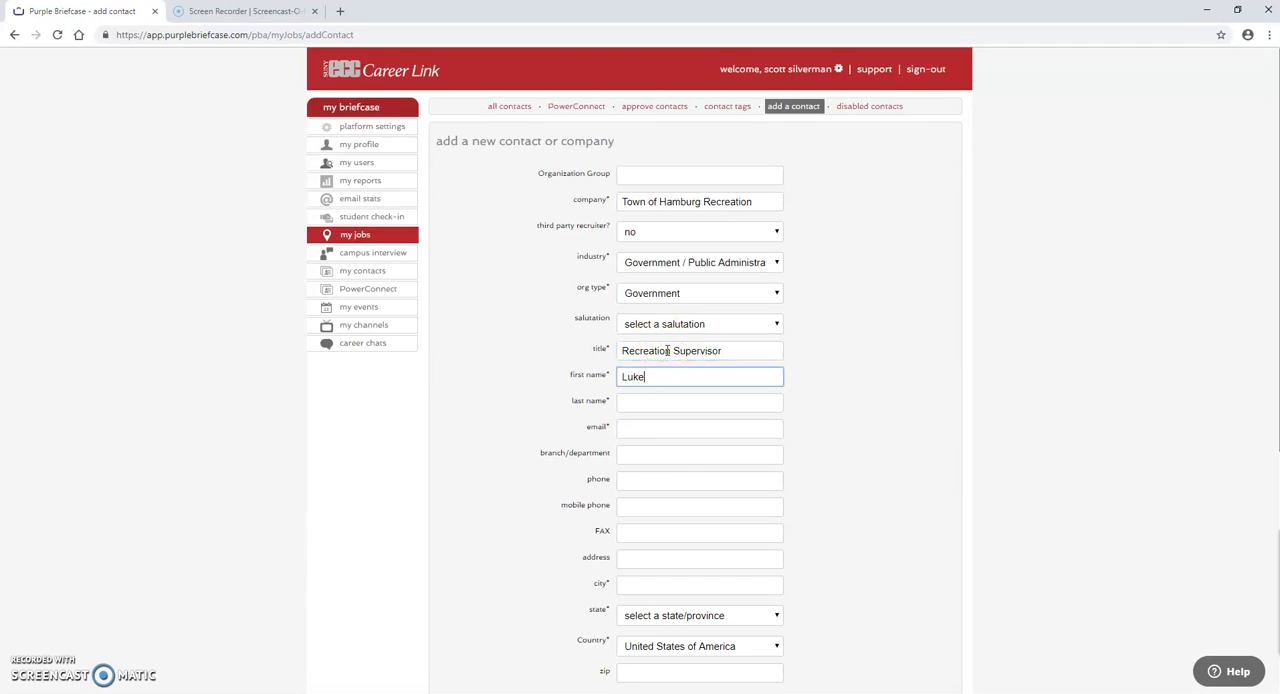
click(651, 404)
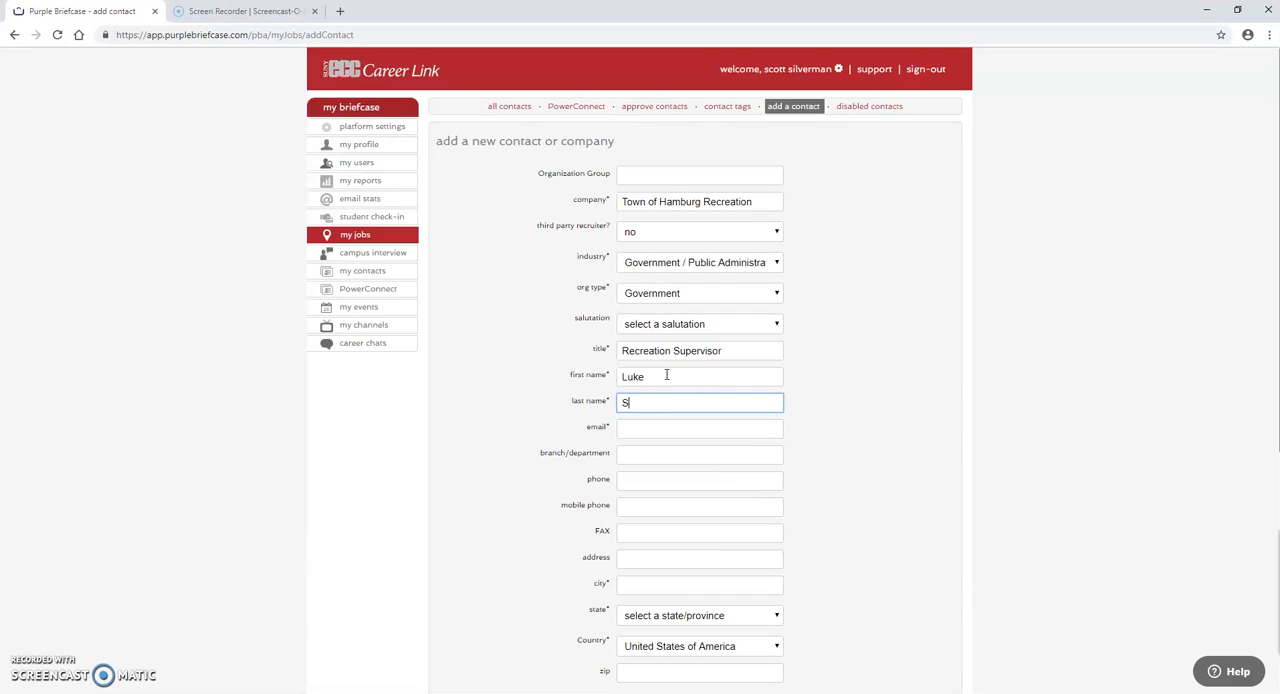
Step: Fill in the contact's e-mail address and phone number, leaving the branch/department and mobile phone empty
click(653, 427)
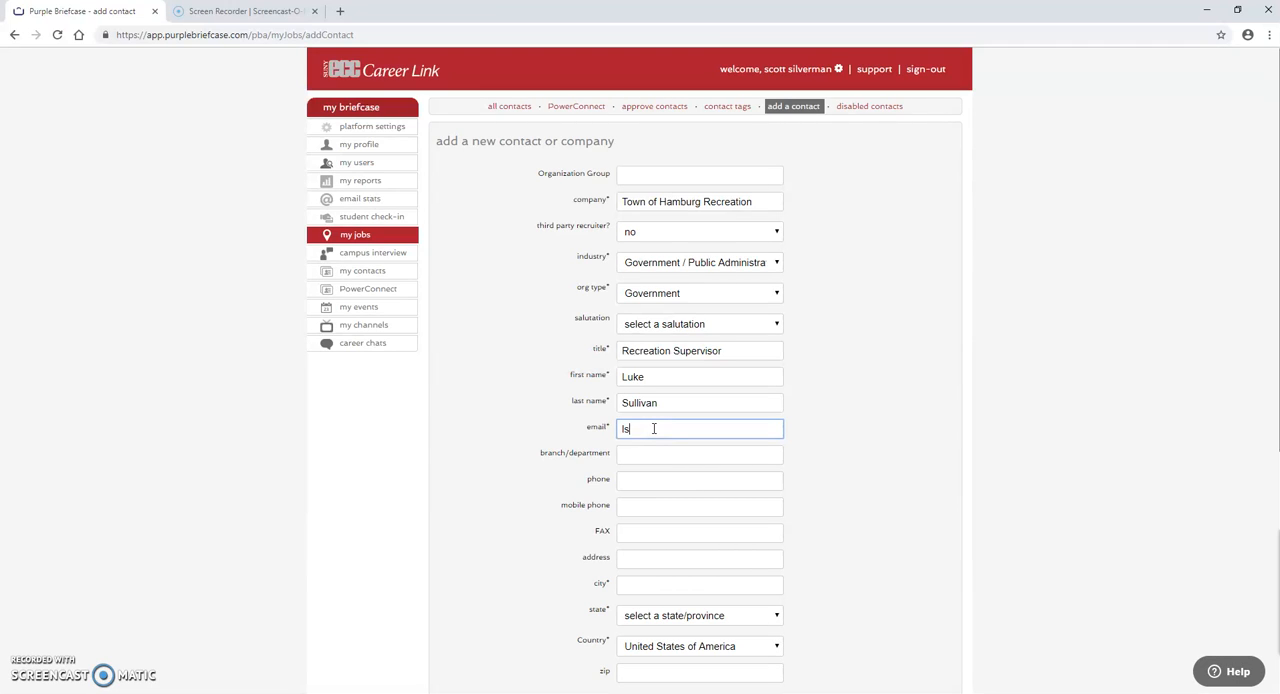
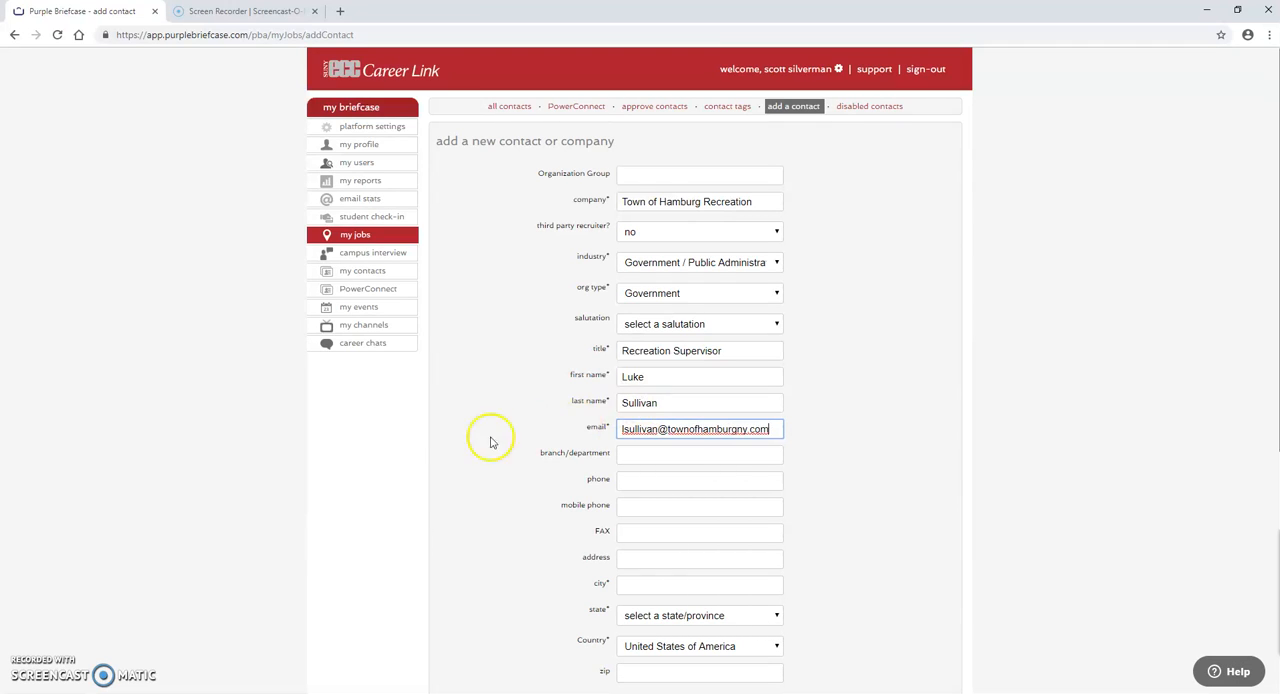
click(463, 466)
scroll(466, 475, down, 1)
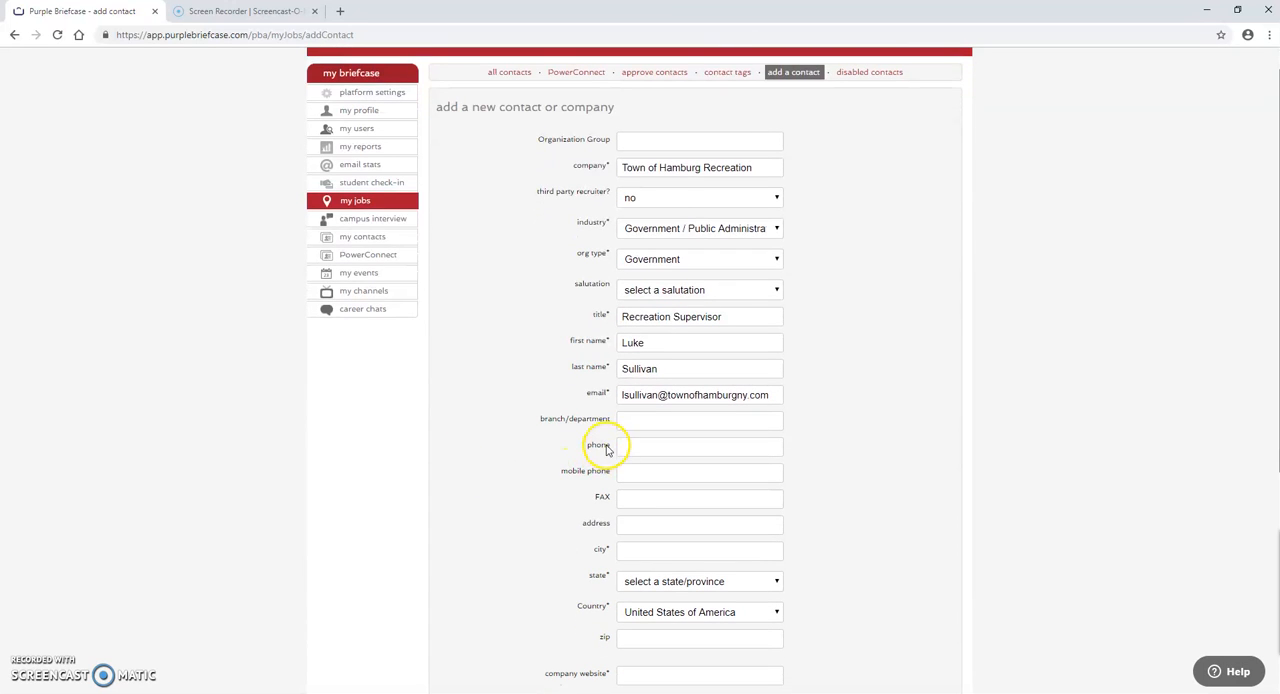
click(648, 453)
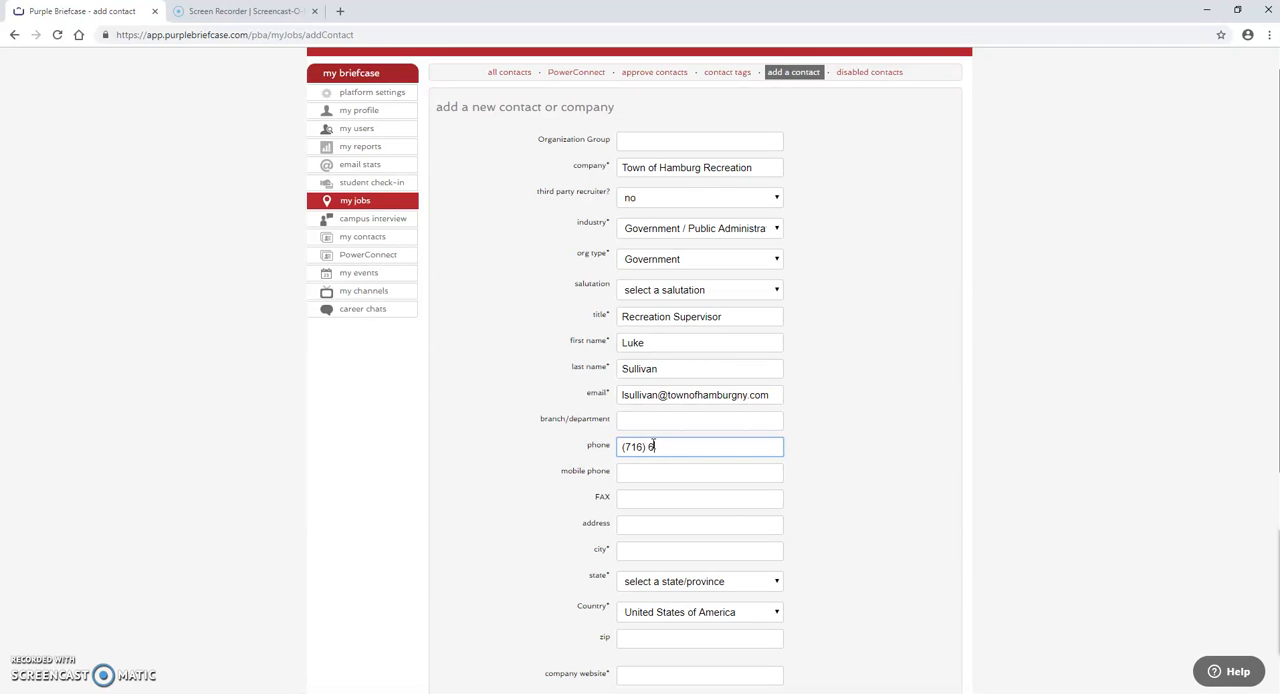
click(651, 471)
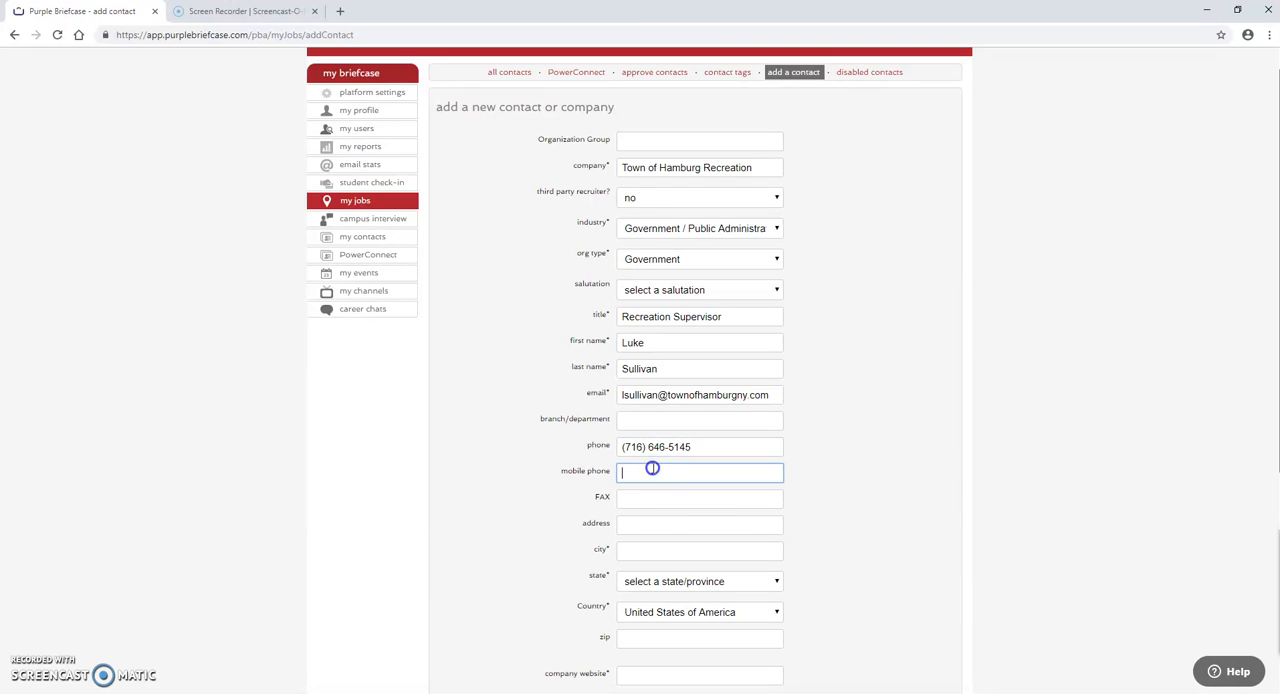
Step: Fill in the contact's postal address with street, city, state and zip code
click(641, 524)
scroll(503, 497, down, 1)
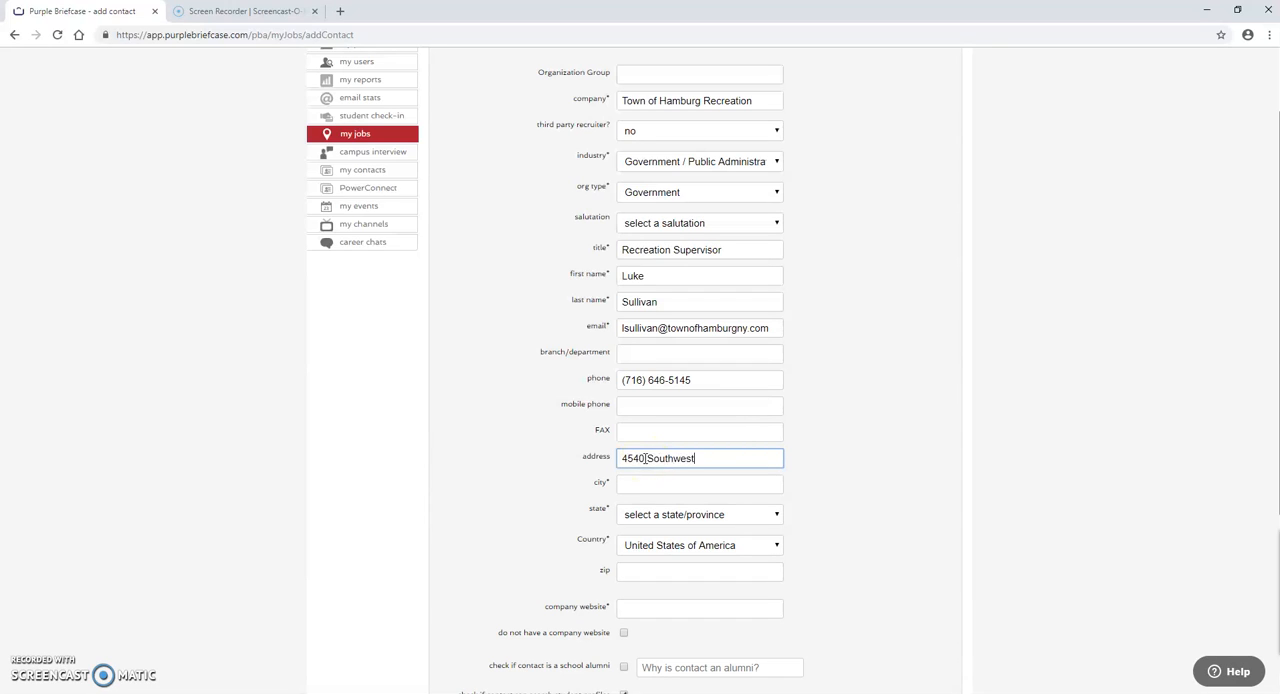
click(641, 482)
text(Hamburg)
click(646, 514)
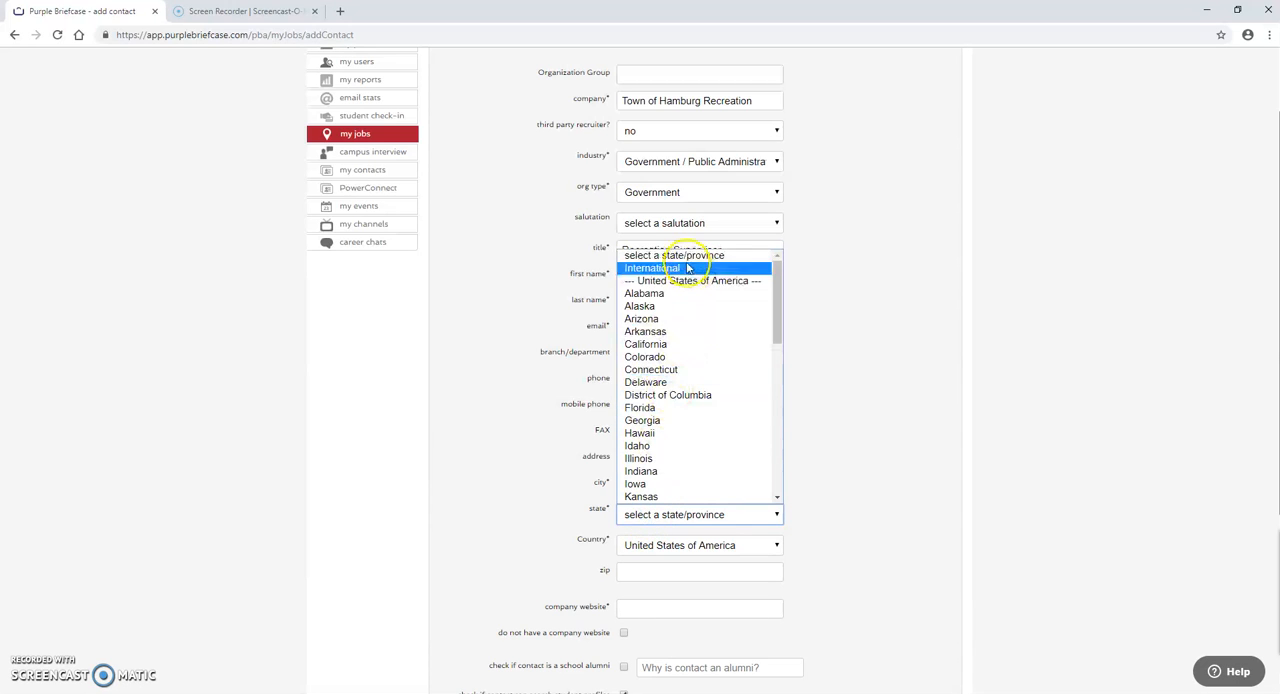
scroll(686, 395, down, 3)
click(670, 428)
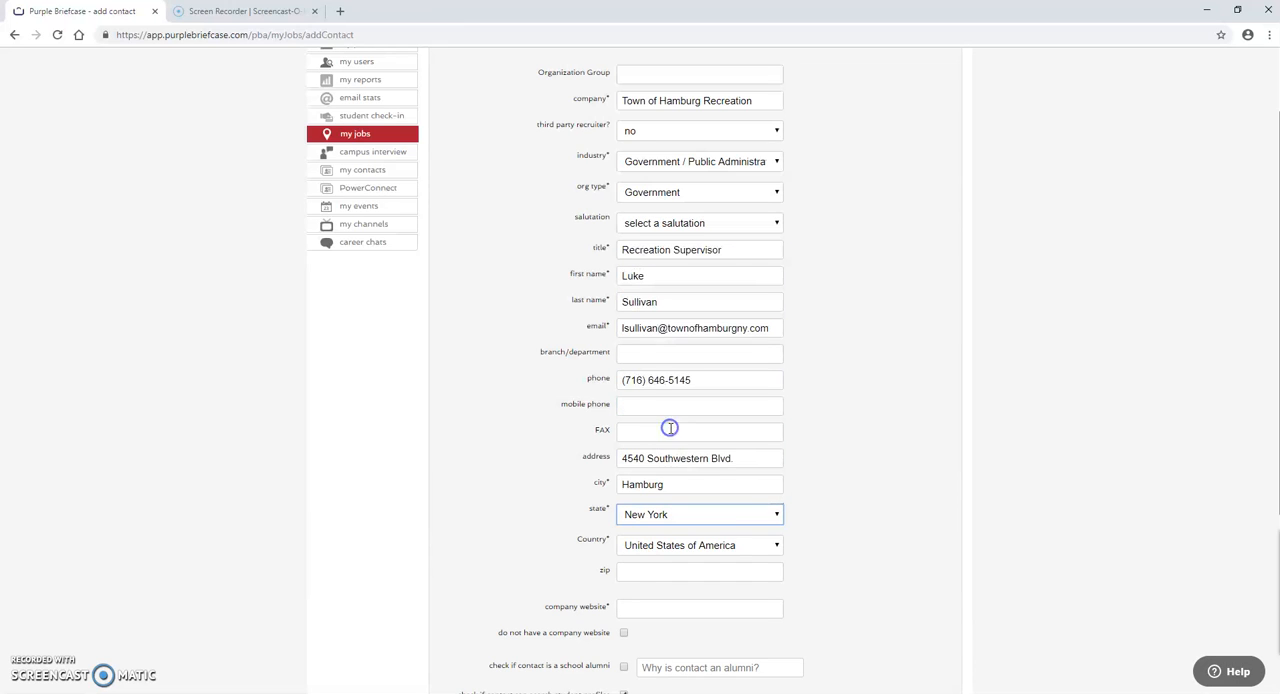
click(633, 568)
text(1)
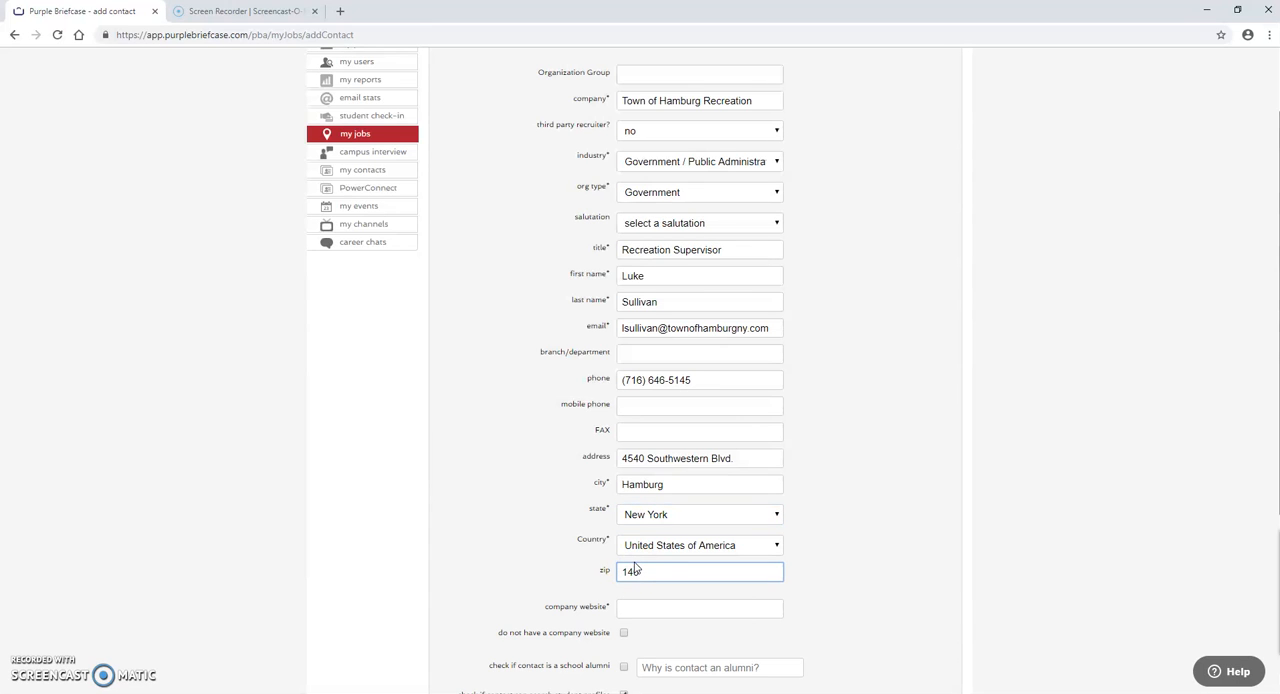
text(4075)
scroll(530, 460, down, 1)
click(635, 539)
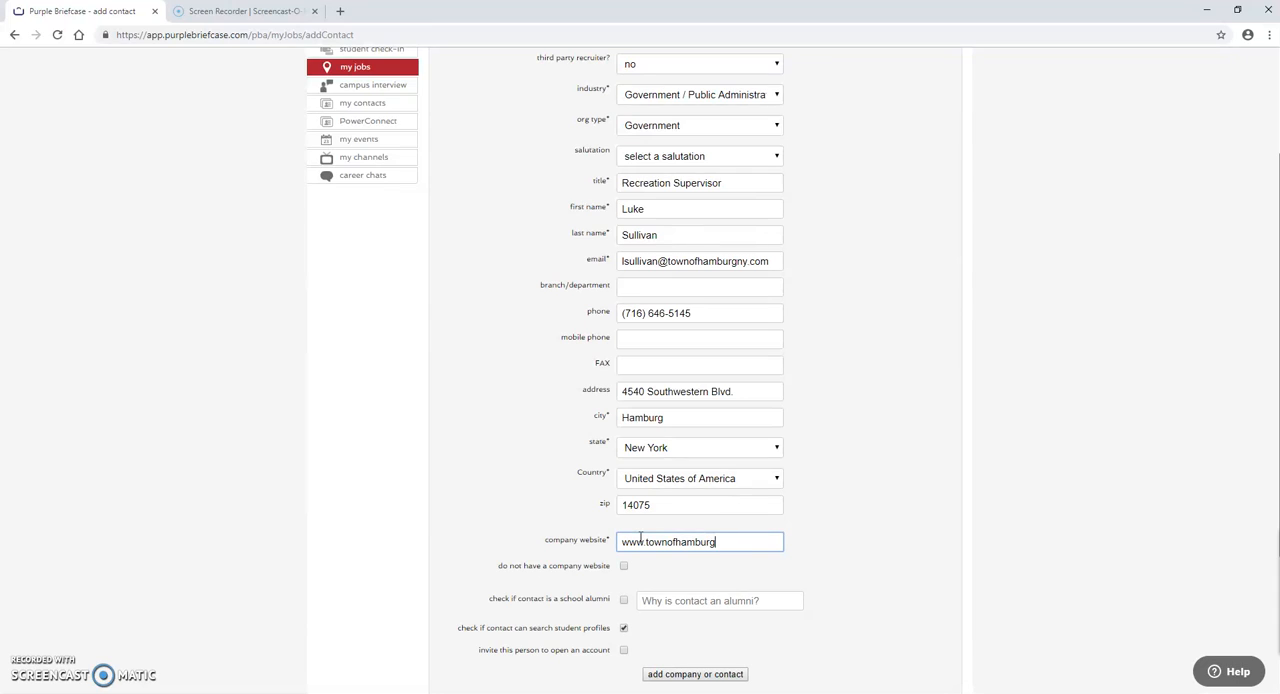
text(www.townofhamburgny.com)
scroll(514, 457, down, 2)
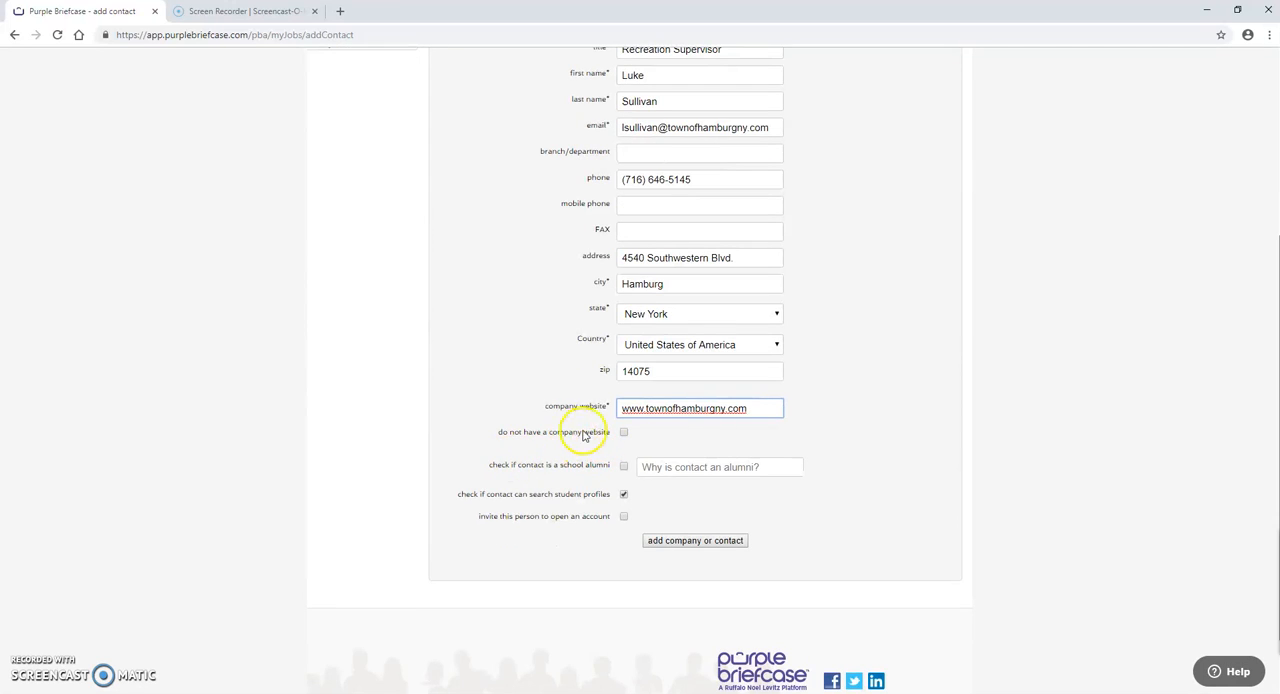
click(623, 434)
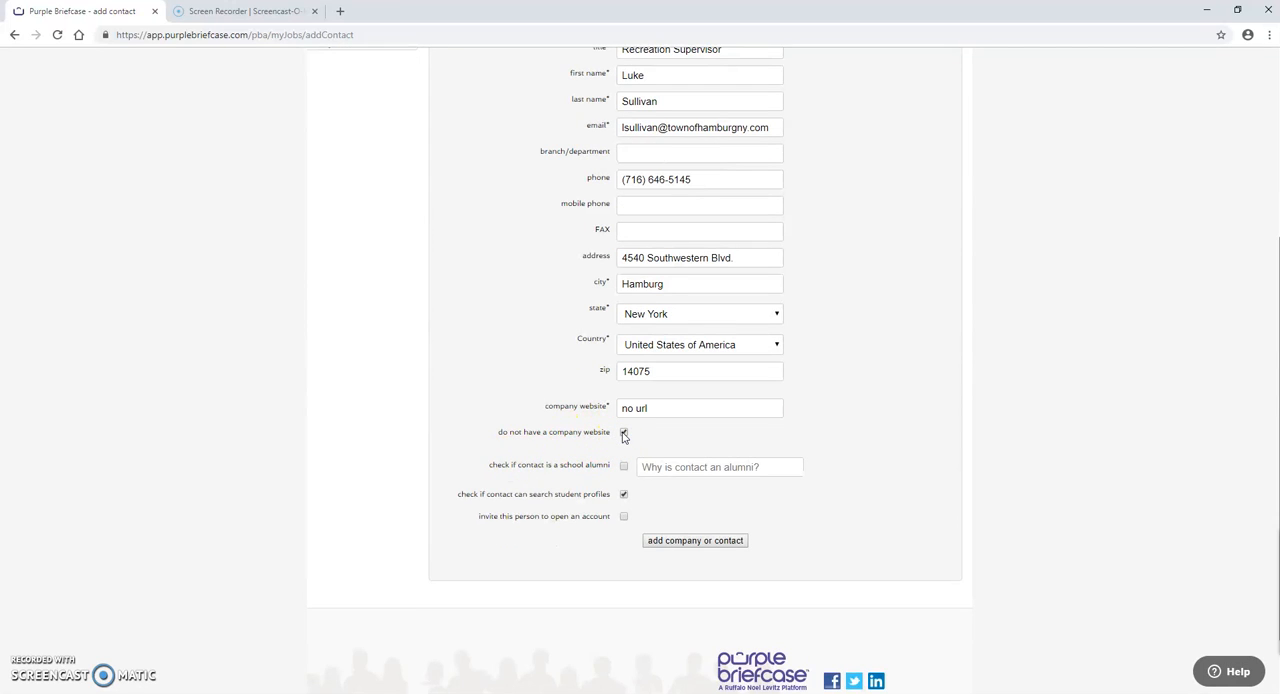
click(623, 434)
click(638, 412)
click(638, 412)
text(www.towno)
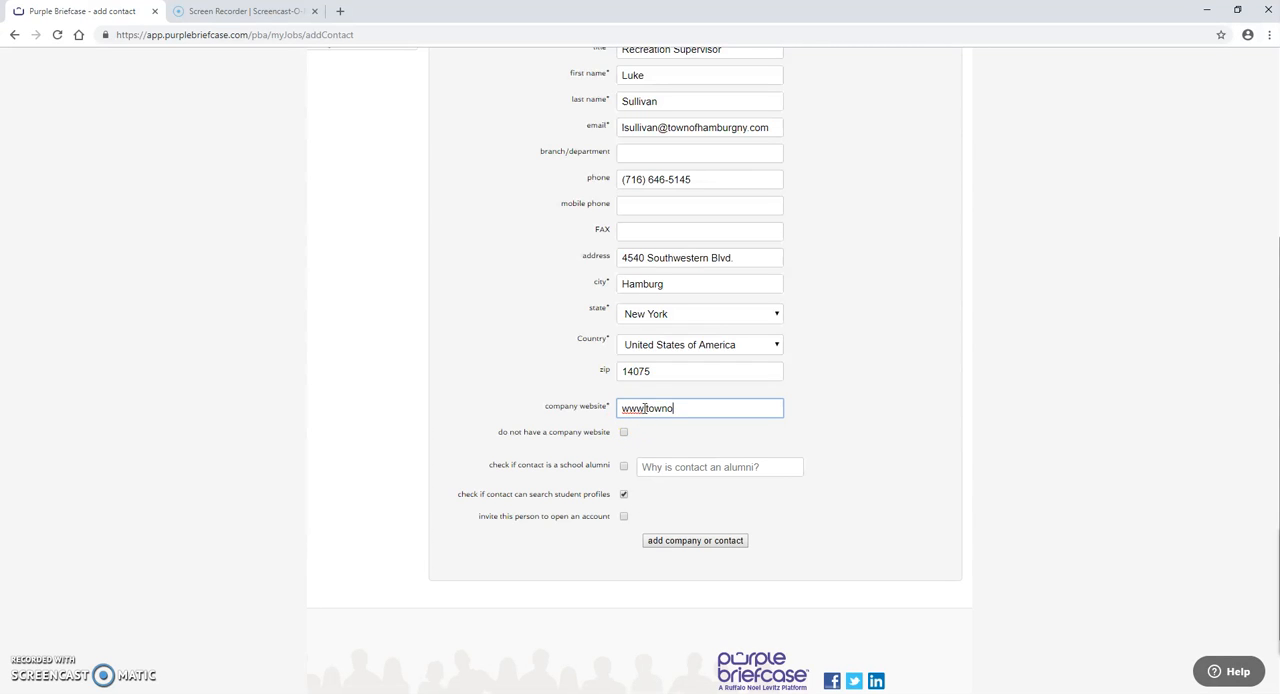
text(fhamburgny.com)
Step: Go over the alumni and student-profile search options and try the option inviting this person to open an account
click(625, 468)
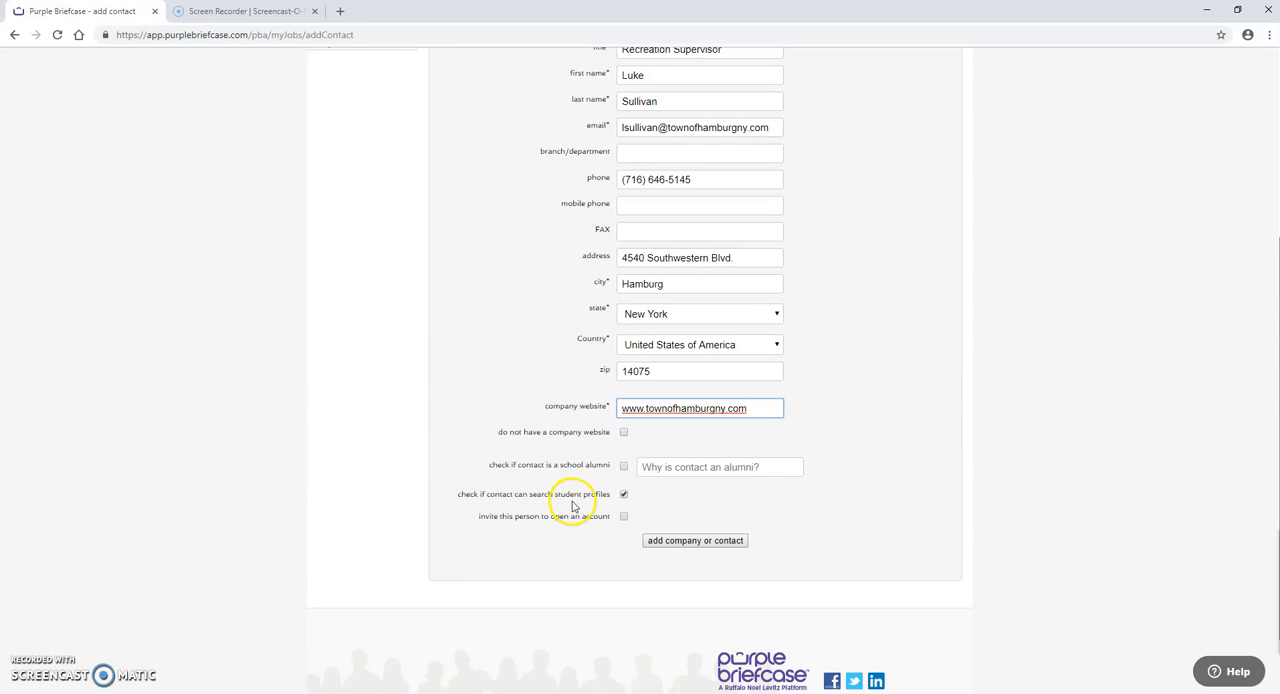
click(624, 495)
click(623, 518)
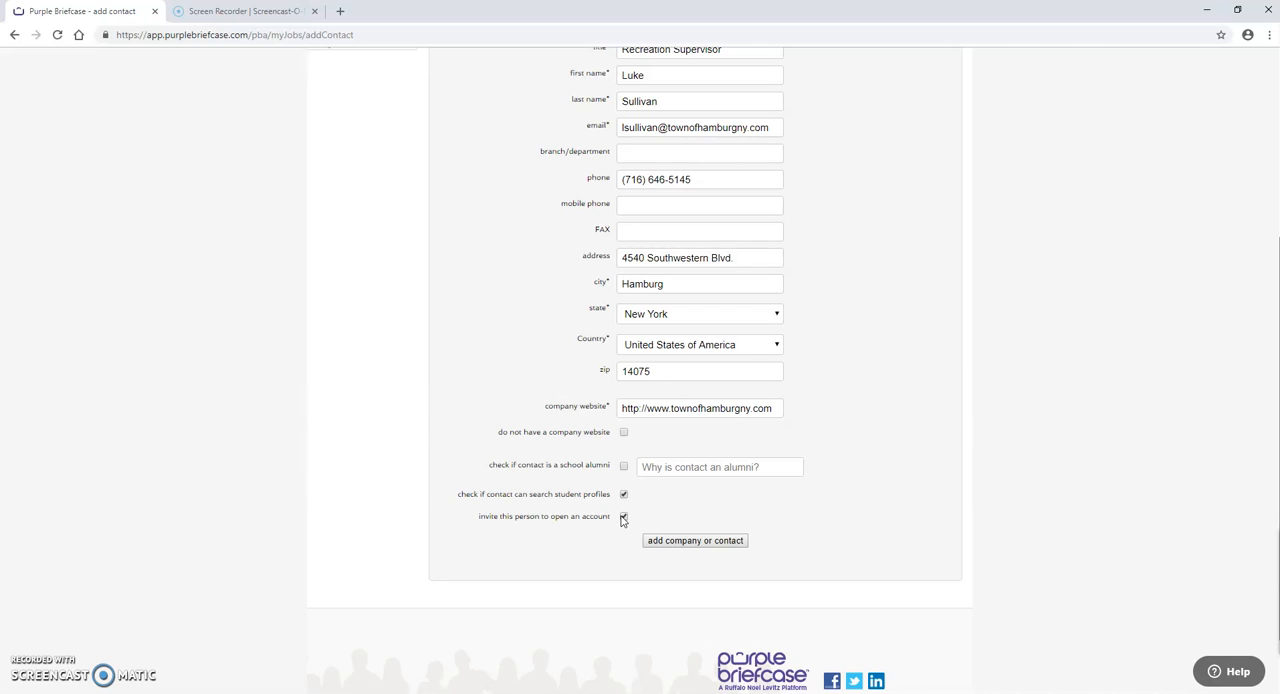
click(626, 519)
scroll(555, 550, up, 3)
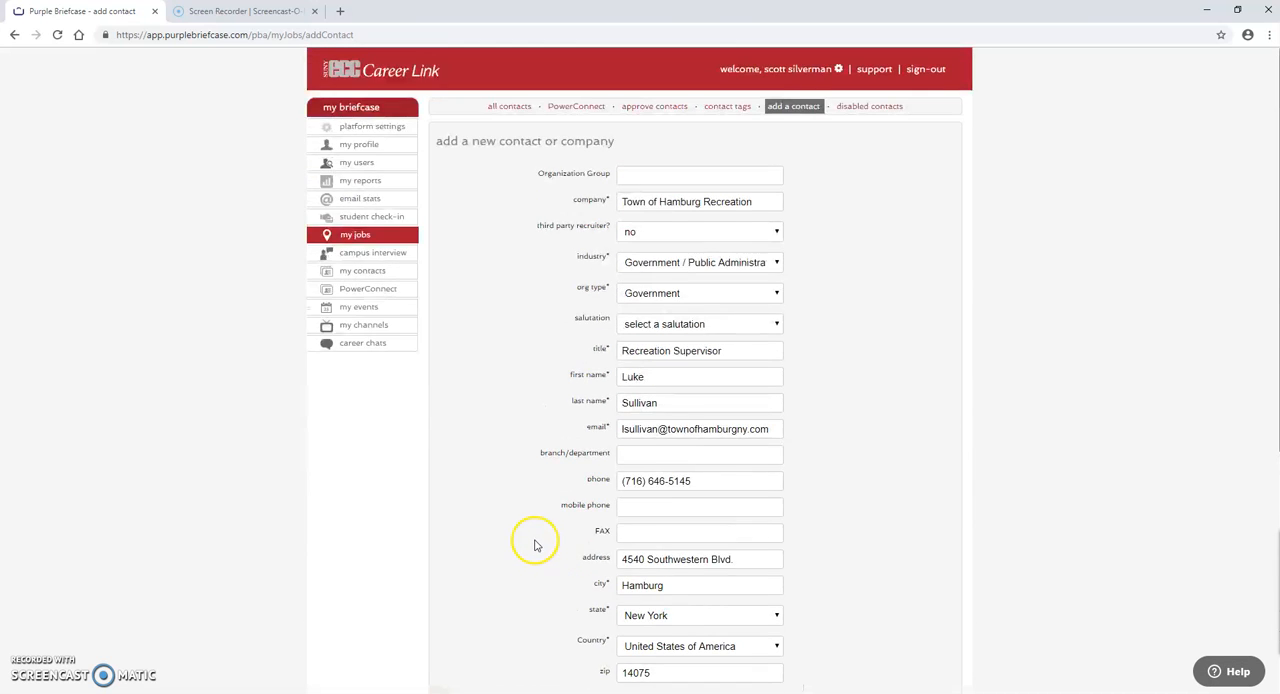
Step: Submit the new Town of Hamburg Recreation contact with student-profile search and the account invitation enabled, and acknowledge the confirmation
scroll(534, 545, down, 4)
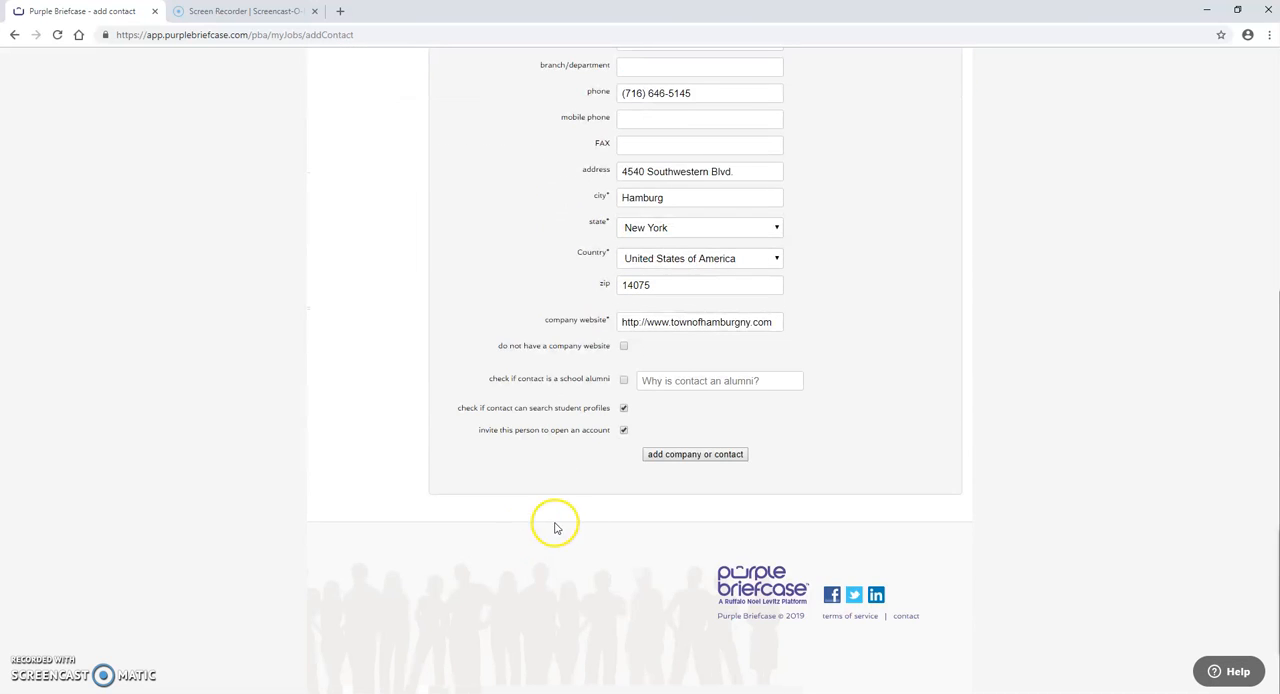
click(667, 455)
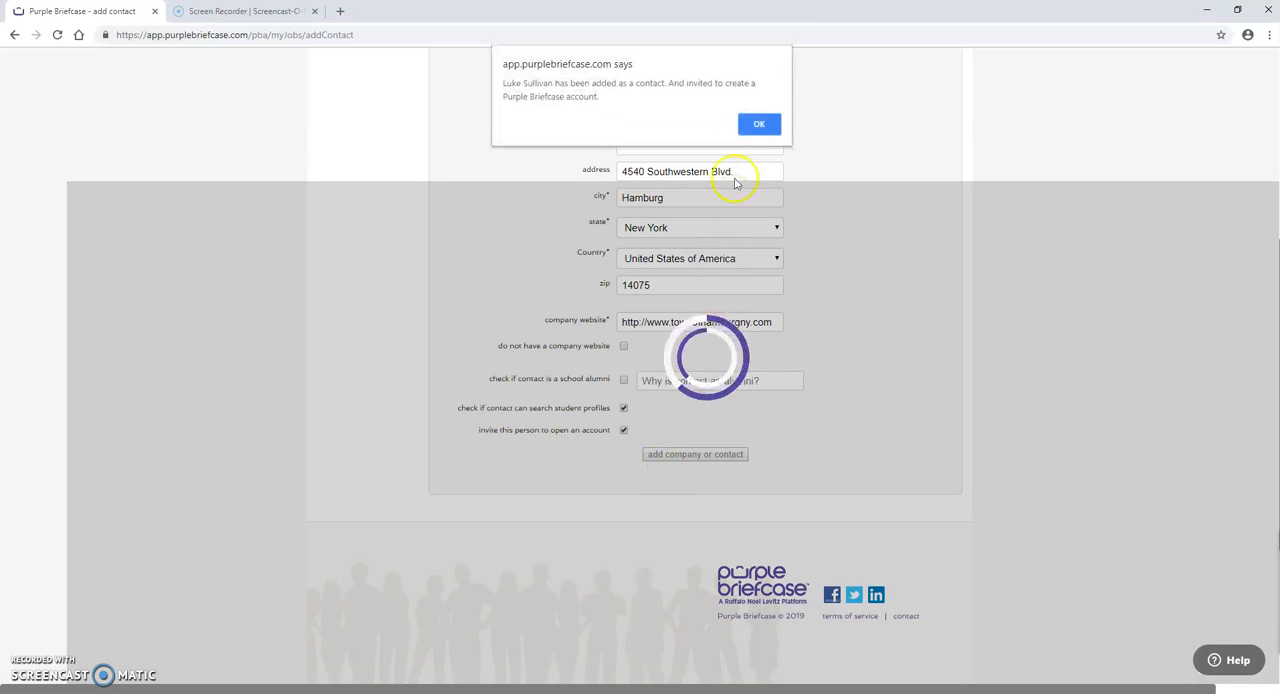
click(759, 122)
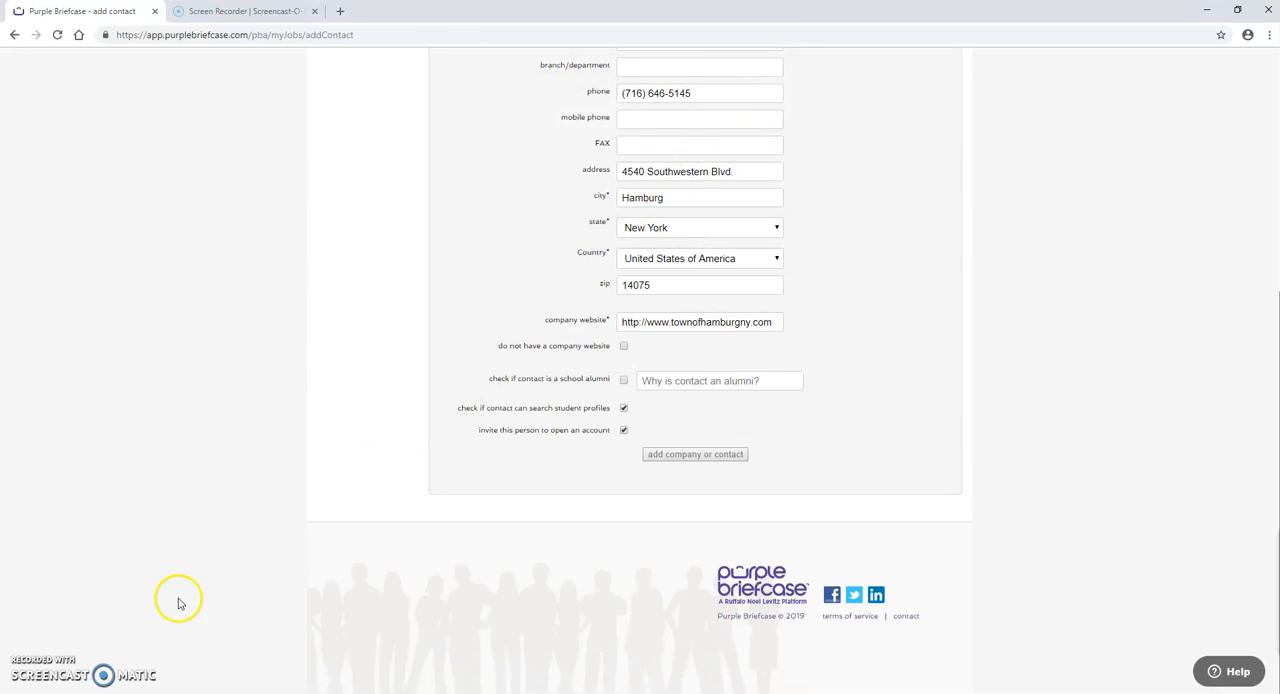
click(688, 460)
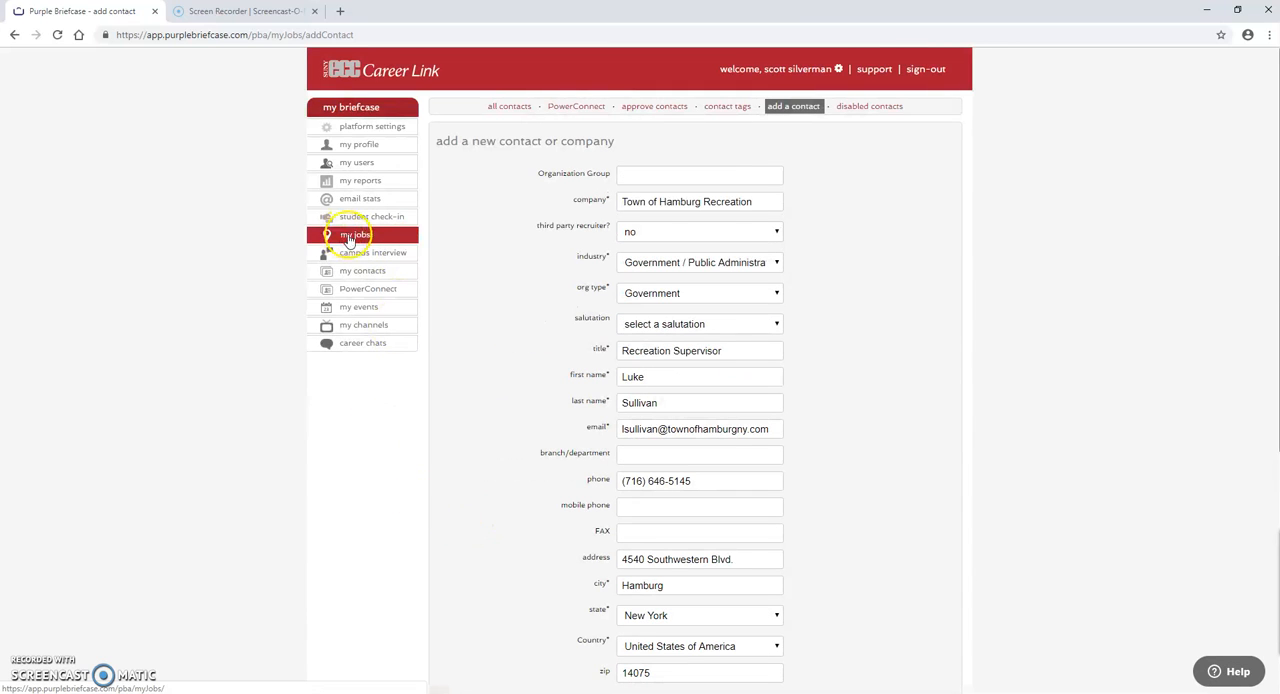
Step: Start a new job posting on the job board and assign it the newly added contact at Town of Hamburg Recreation
click(350, 239)
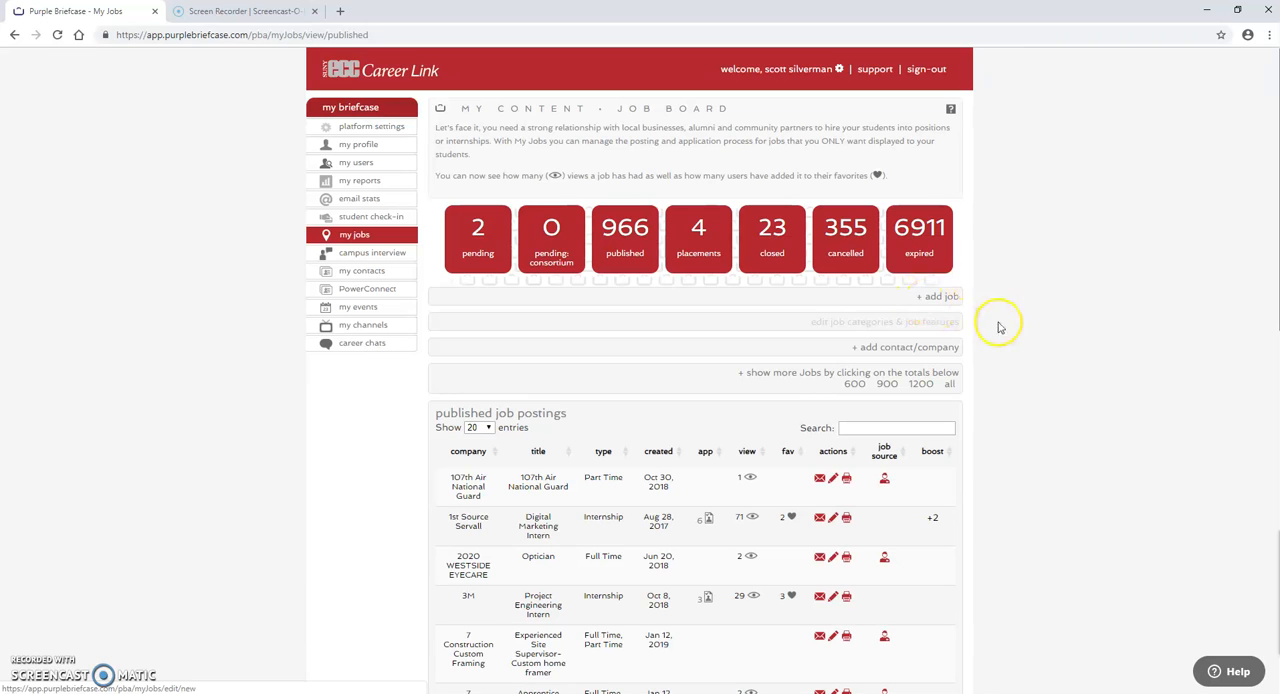
click(920, 300)
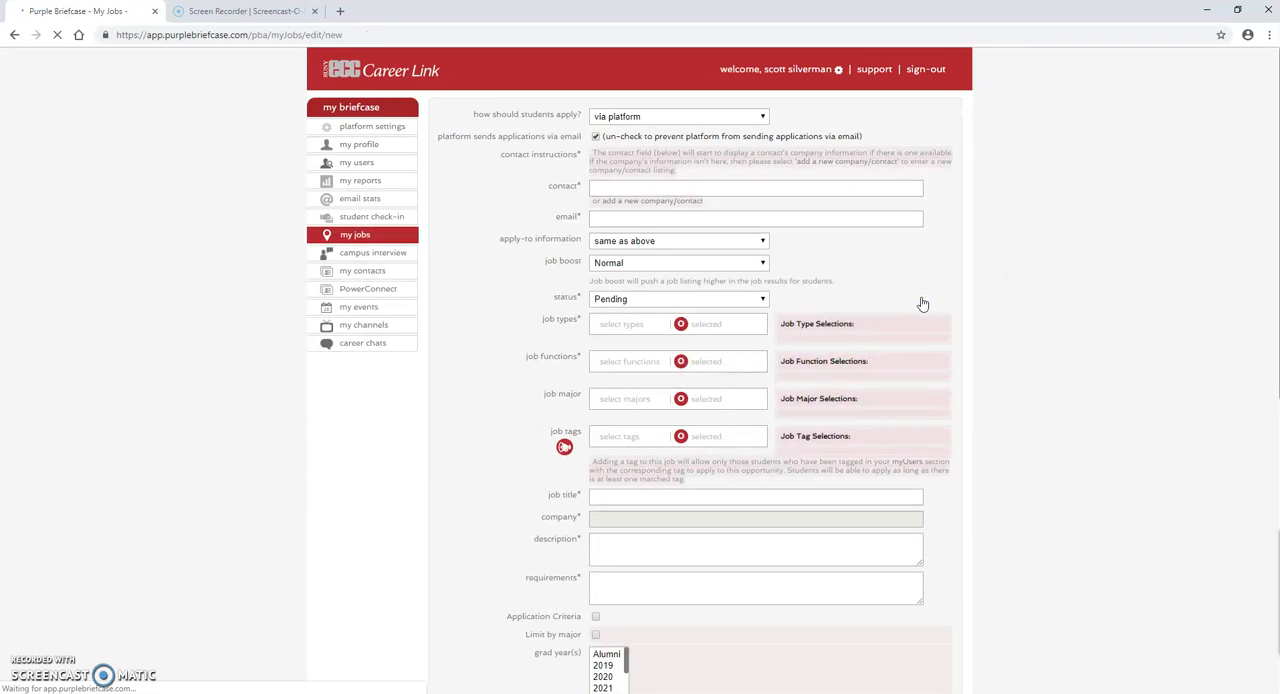
click(629, 188)
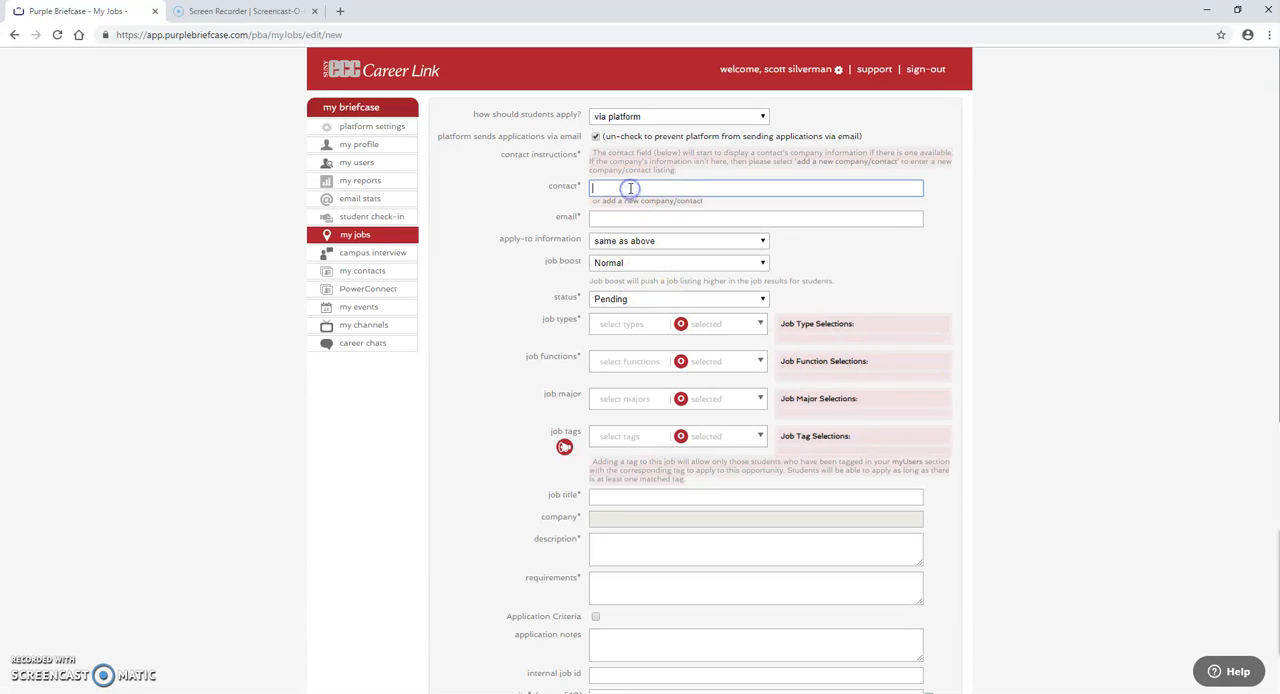
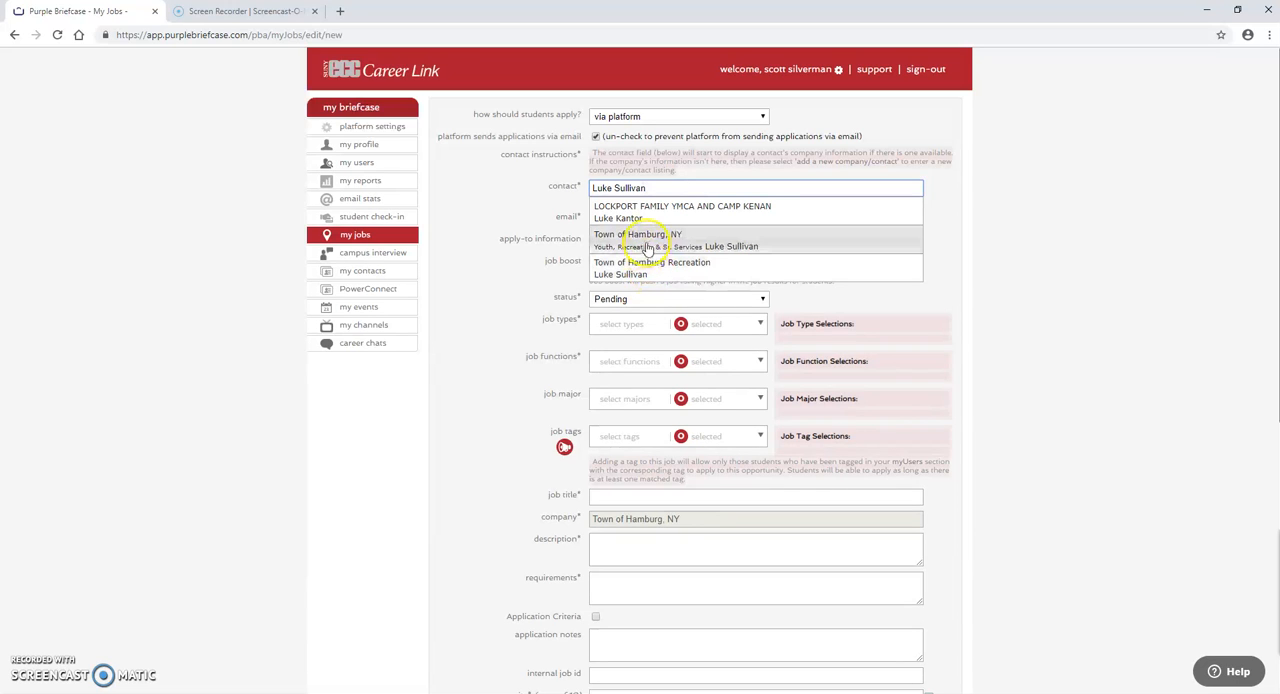
click(646, 268)
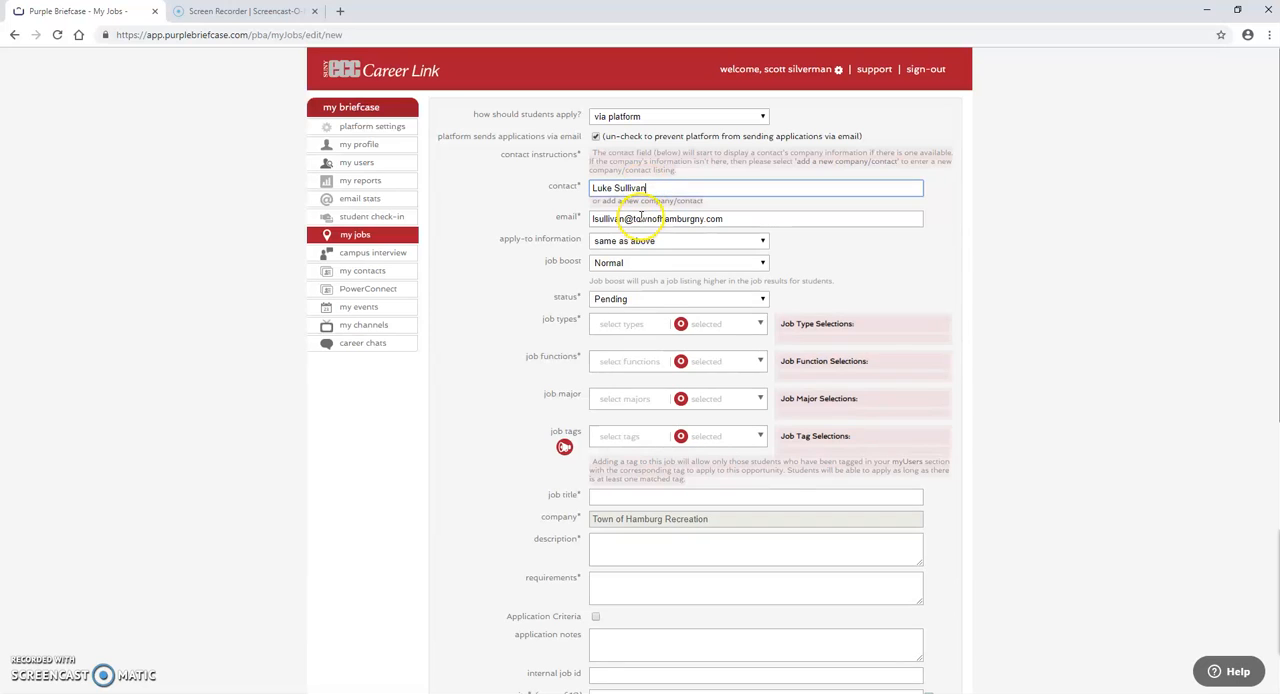